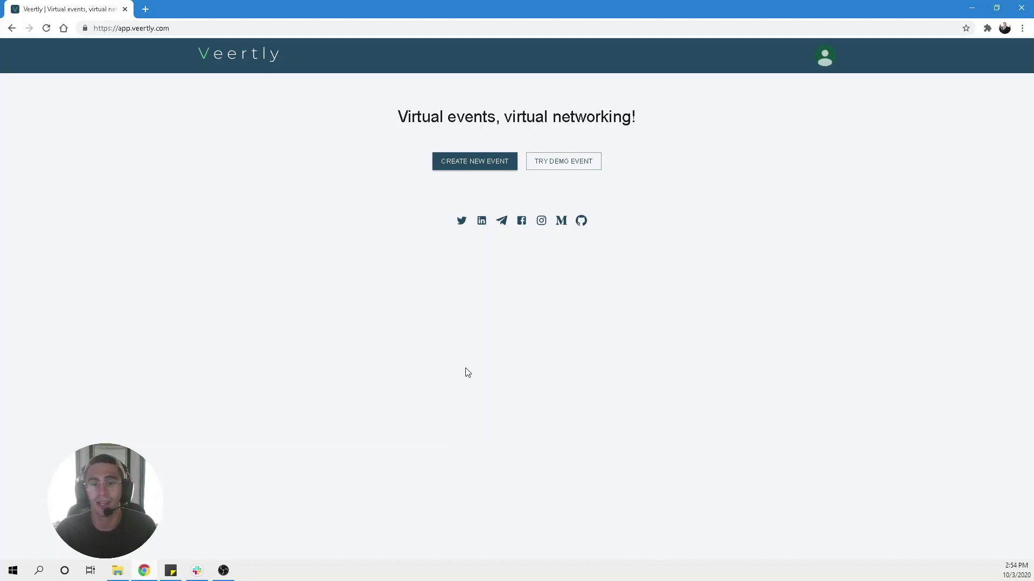
- Open the Veertly Demo Event from the Veertly home page via TRY DEMO EVENT
{"action": "left_click", "coordinate": [570, 164]}
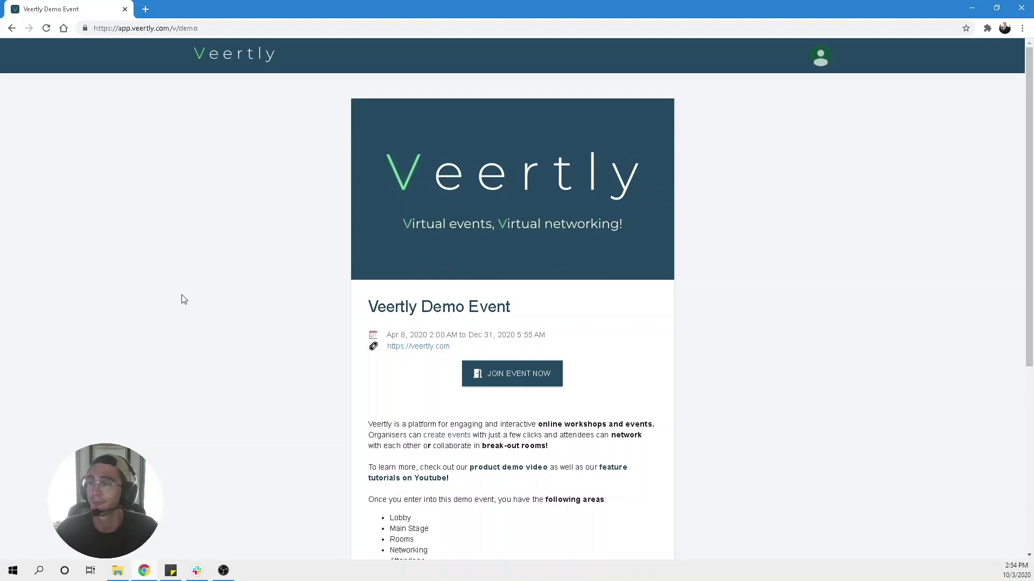
- Scroll through the Veertly Demo Event page to review its contents
{"action": "scroll", "coordinate": [183, 300], "scroll_direction": "down", "scroll_amount": 2}
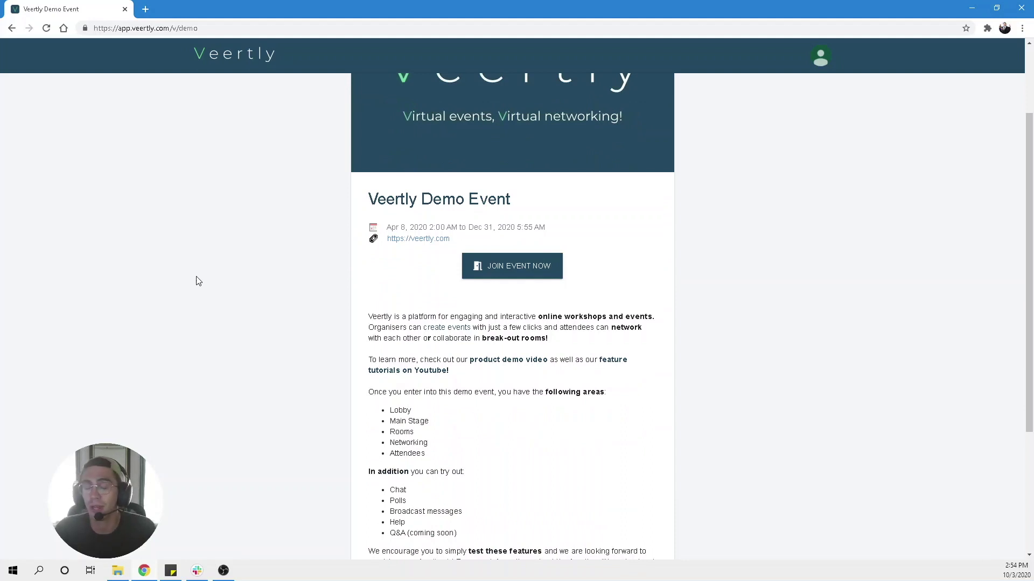
{"action": "scroll", "coordinate": [200, 279], "scroll_direction": "down", "scroll_amount": 1}
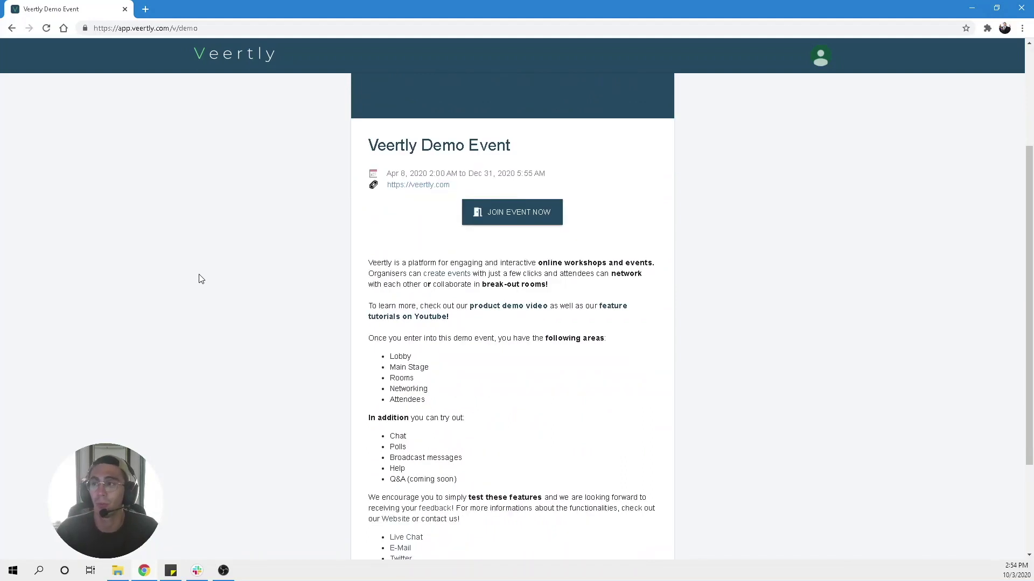
{"action": "scroll", "coordinate": [197, 272], "scroll_direction": "up", "scroll_amount": 3}
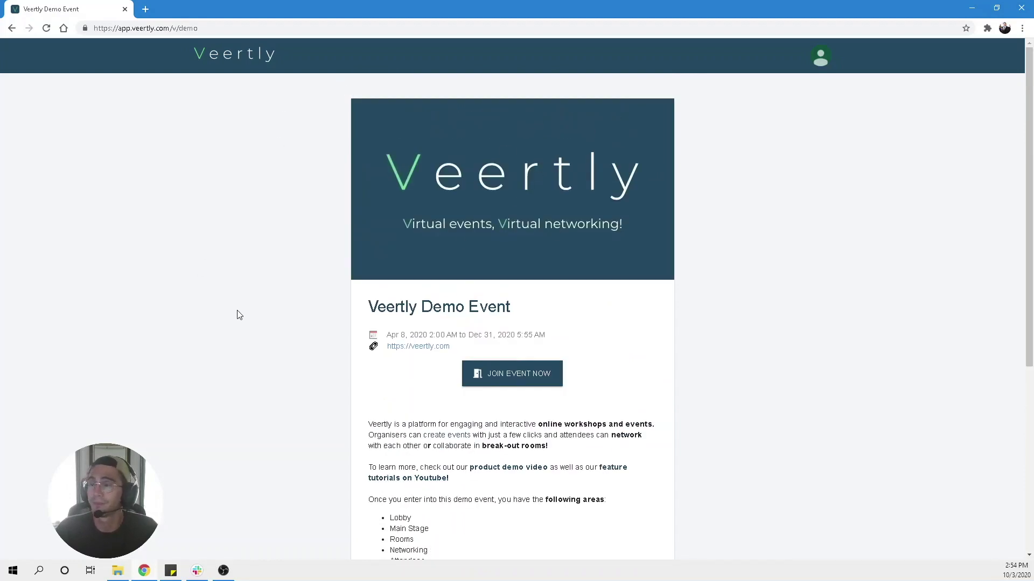
{"action": "scroll", "coordinate": [347, 317], "scroll_direction": "down", "scroll_amount": 1}
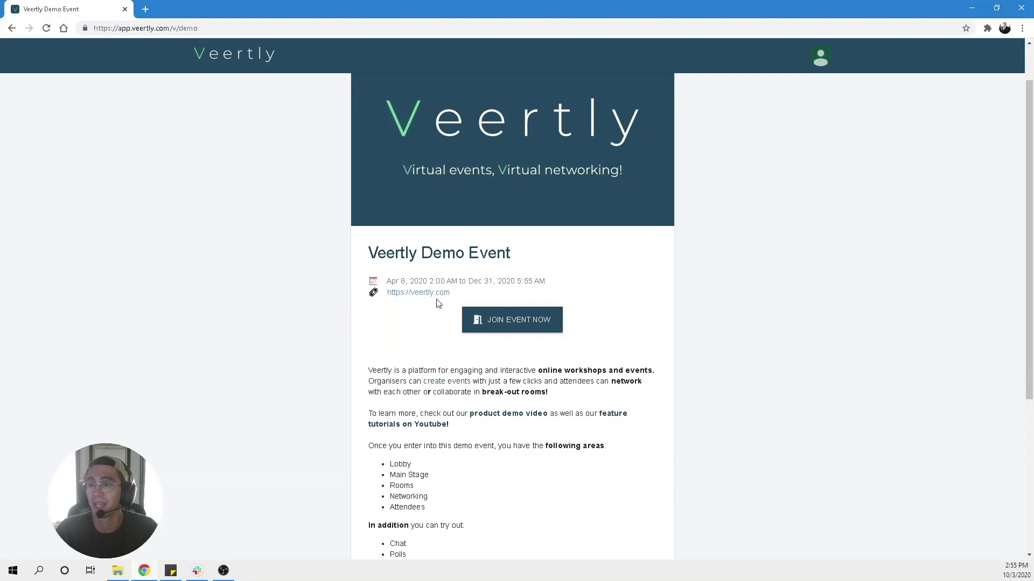
{"action": "scroll", "coordinate": [429, 310], "scroll_direction": "down", "scroll_amount": 1}
{"action": "scroll", "coordinate": [442, 353], "scroll_direction": "down", "scroll_amount": 2}
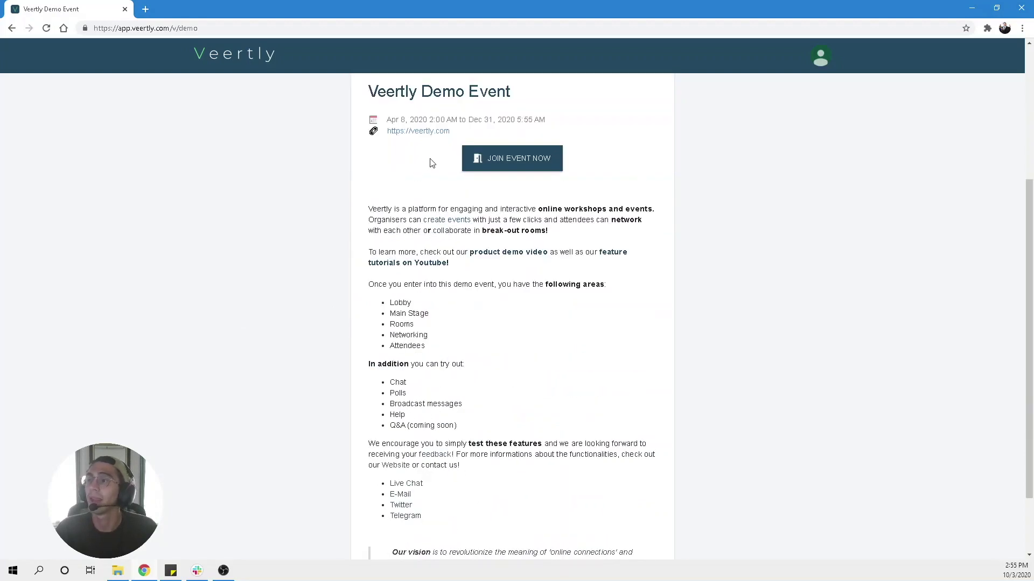
{"action": "scroll", "coordinate": [432, 362], "scroll_direction": "down", "scroll_amount": 2}
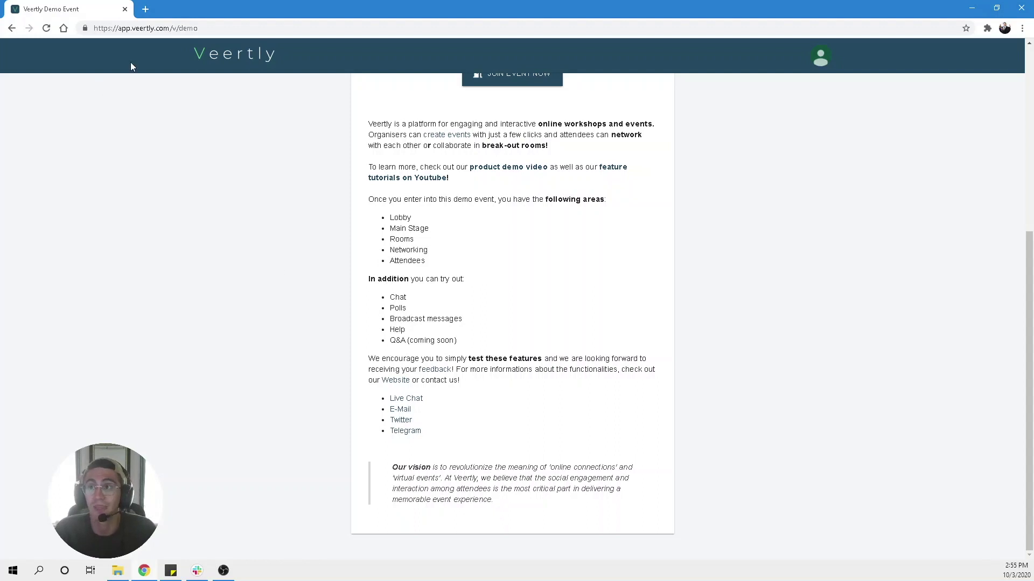
- Remove /v/demo from the page address to load the Veertly home page
{"action": "left_click_drag", "start_coordinate": [171, 28], "coordinate": [198, 28]}
{"action": "key", "text": "BackSpace"}
{"action": "key", "text": "Return"}
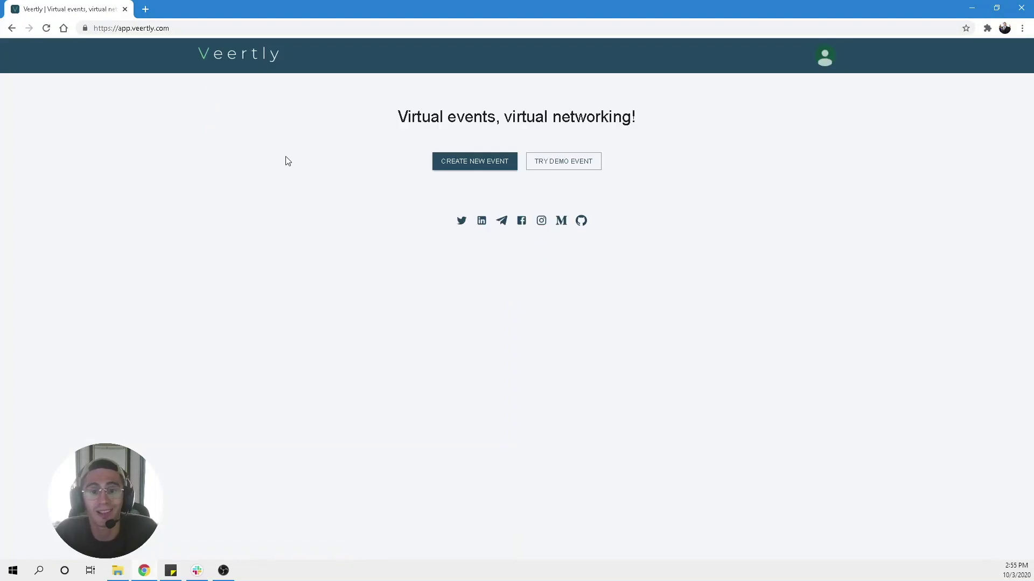
{"action": "left_click", "coordinate": [468, 164]}
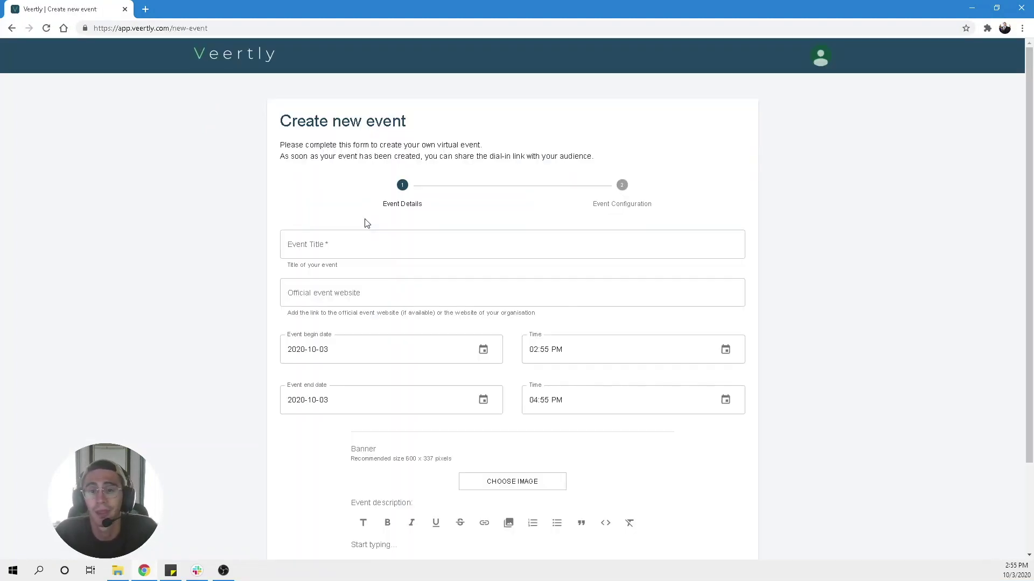
{"action": "left_click", "coordinate": [368, 246]}
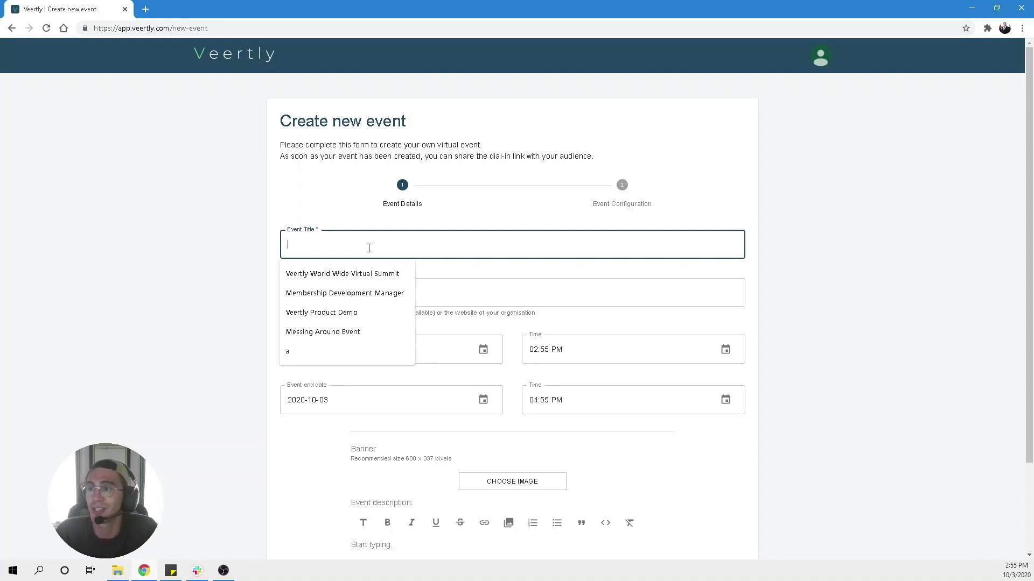
{"action": "left_click", "coordinate": [372, 272]}
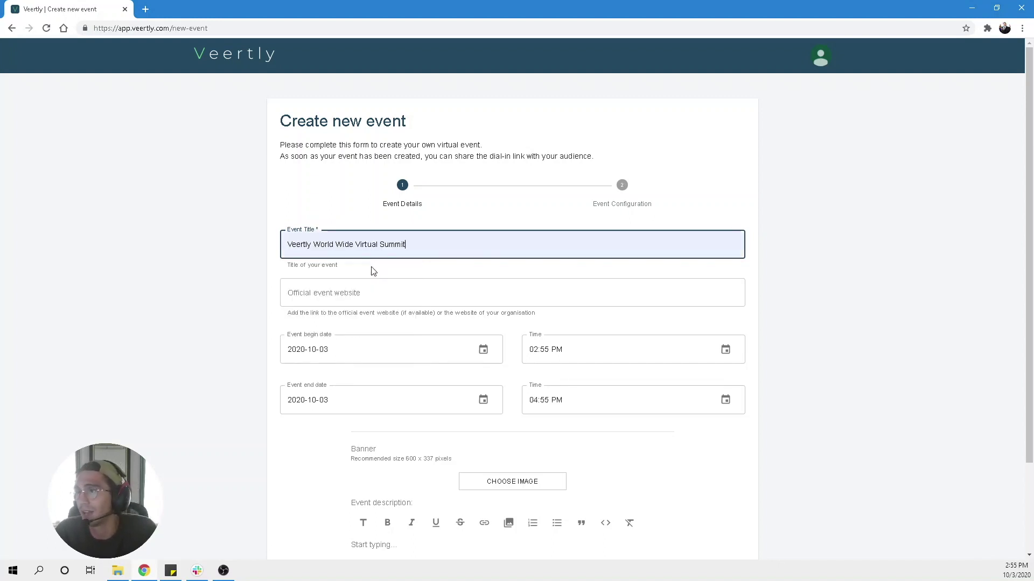
{"action": "left_click", "coordinate": [353, 294]}
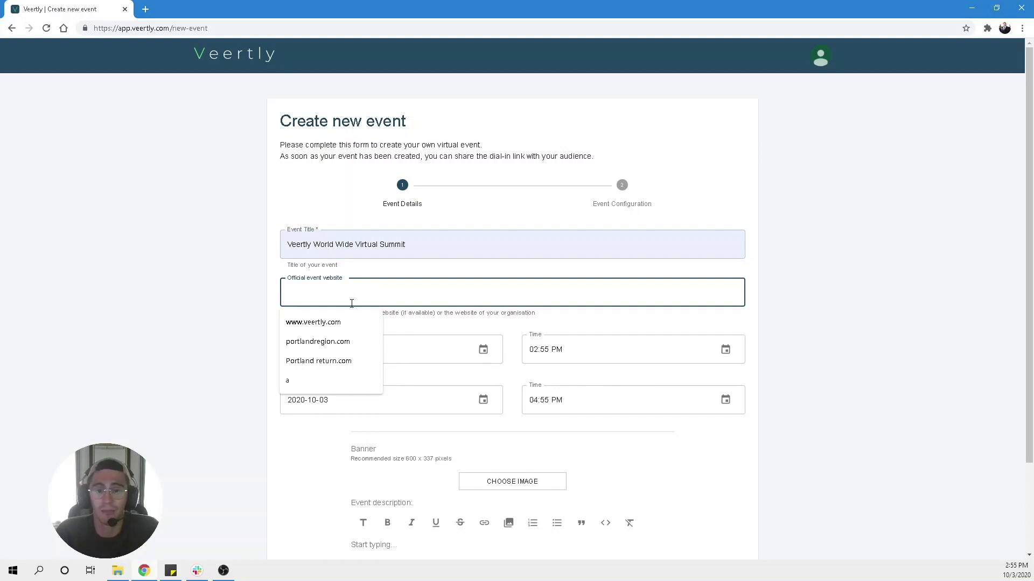
{"action": "left_click", "coordinate": [344, 326]}
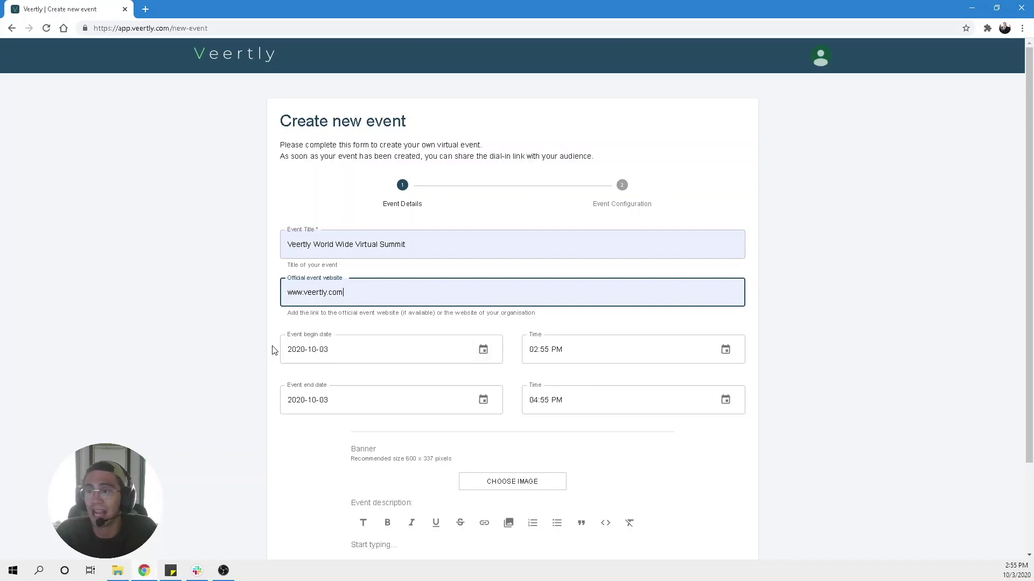
- Set the event begin date to October 4, 2020 and begin time to 12:00 PM
{"action": "left_click", "coordinate": [485, 353]}
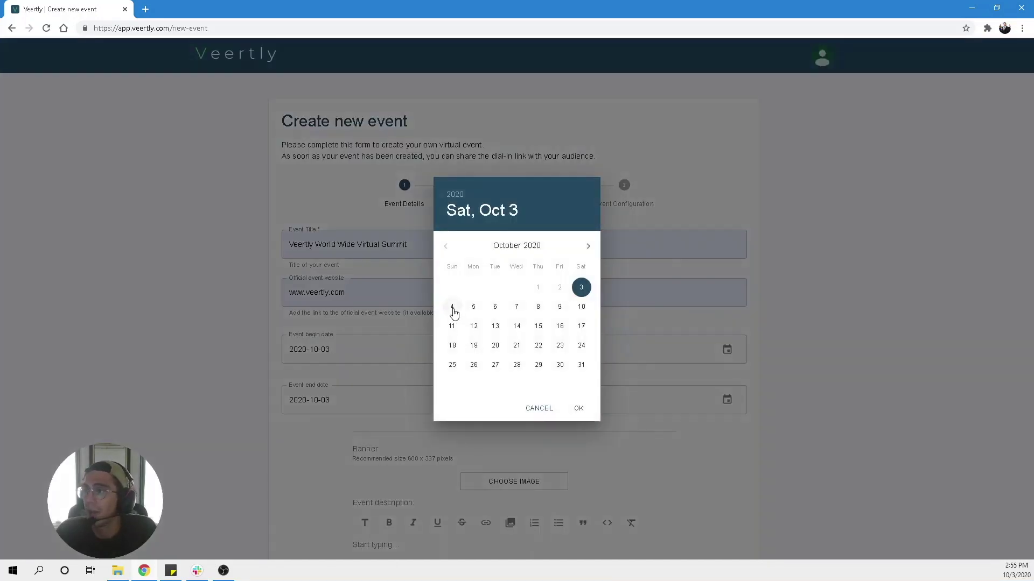
{"action": "left_click", "coordinate": [452, 307]}
{"action": "left_click", "coordinate": [569, 410]}
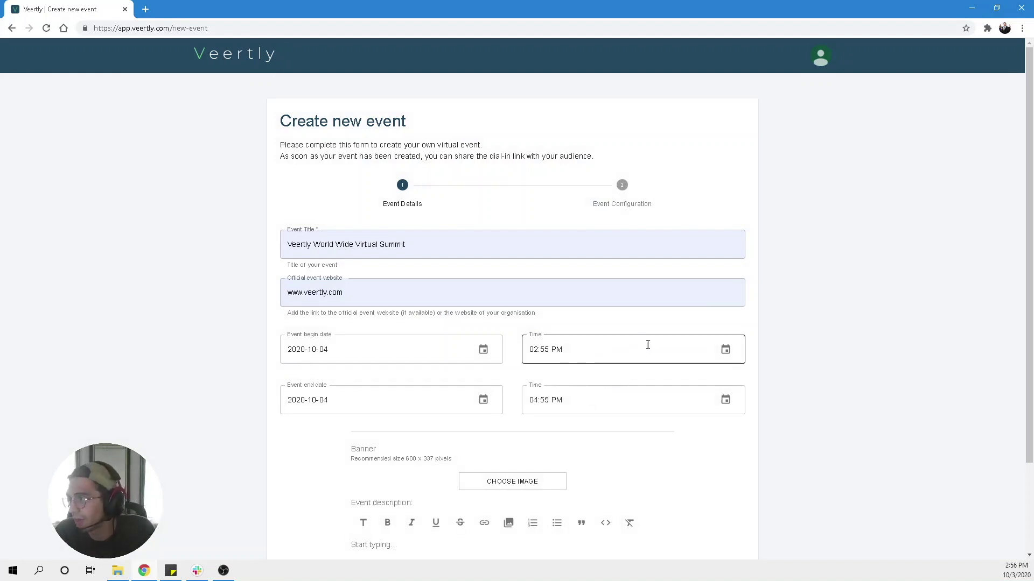
{"action": "left_click", "coordinate": [721, 353]}
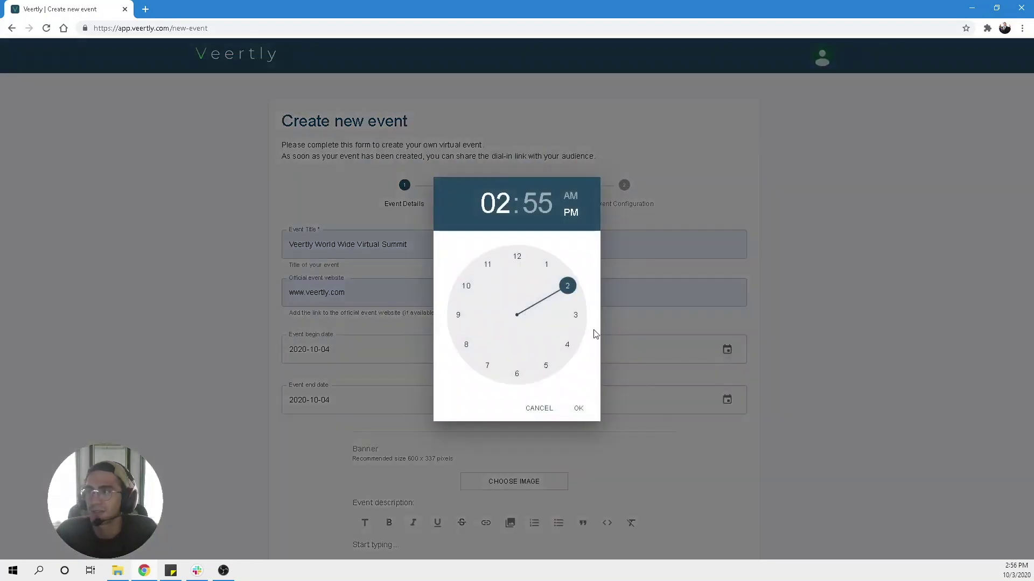
{"action": "left_click", "coordinate": [517, 258]}
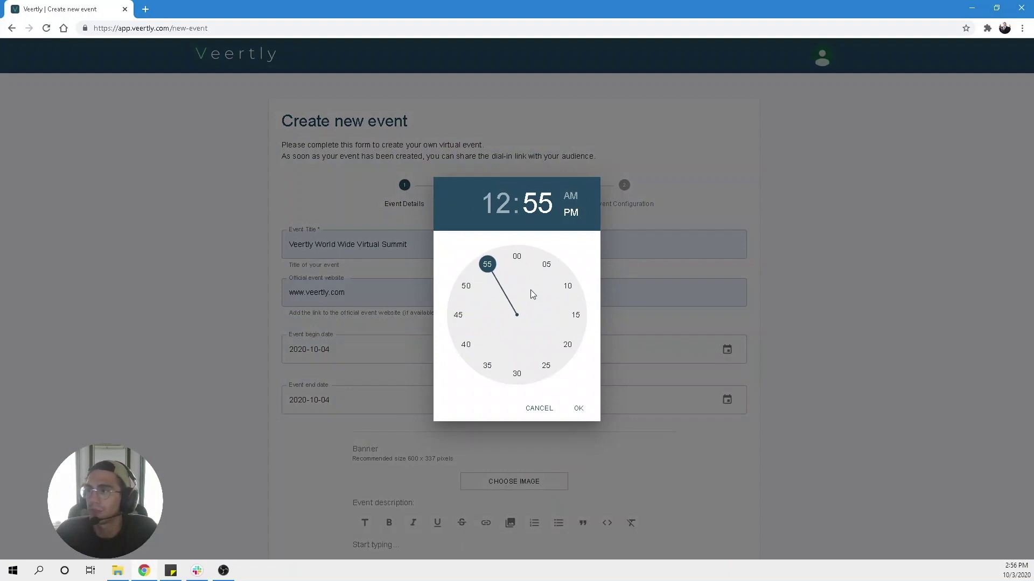
{"action": "left_click", "coordinate": [516, 261]}
{"action": "left_click", "coordinate": [518, 254]}
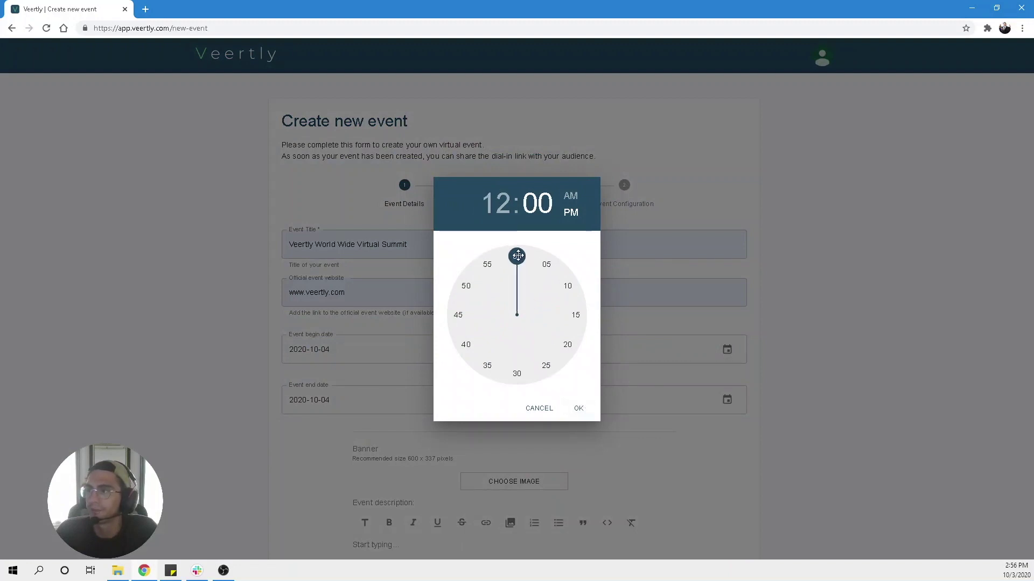
{"action": "left_click", "coordinate": [581, 410]}
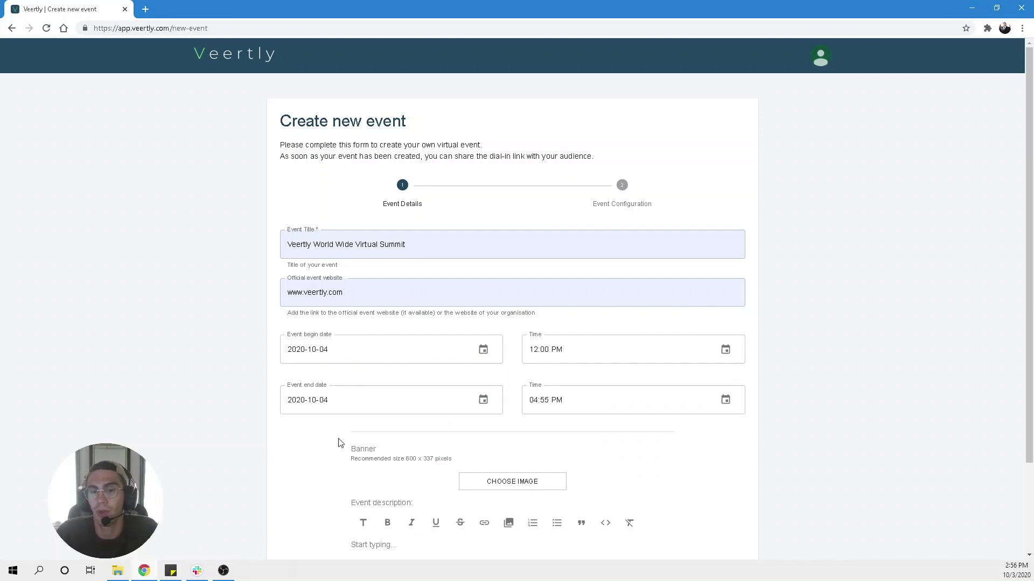
- Keep the end date at October 4, 2020 and set the end time to 08:00 PM
{"action": "left_click", "coordinate": [334, 400]}
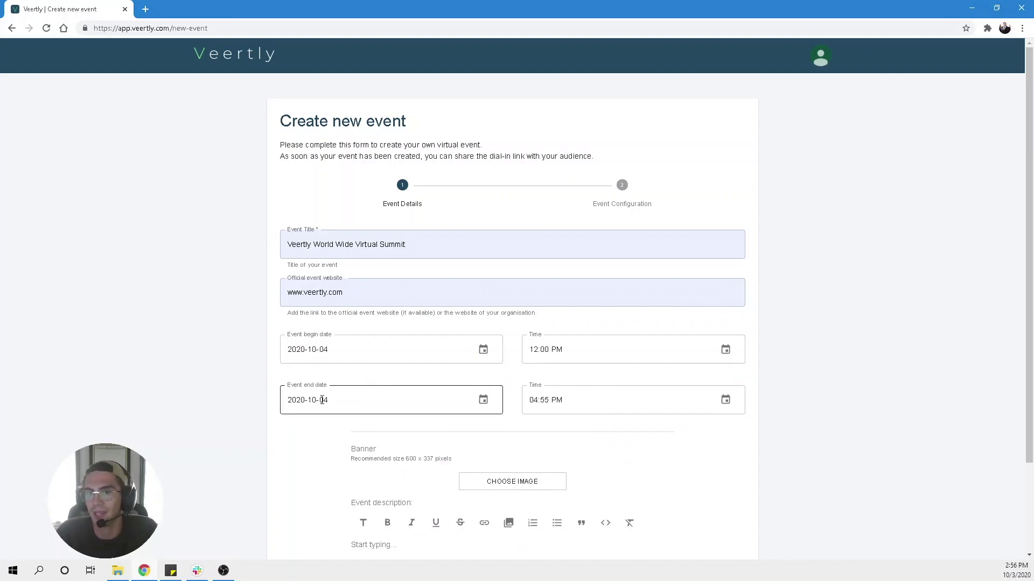
{"action": "left_click", "coordinate": [483, 400]}
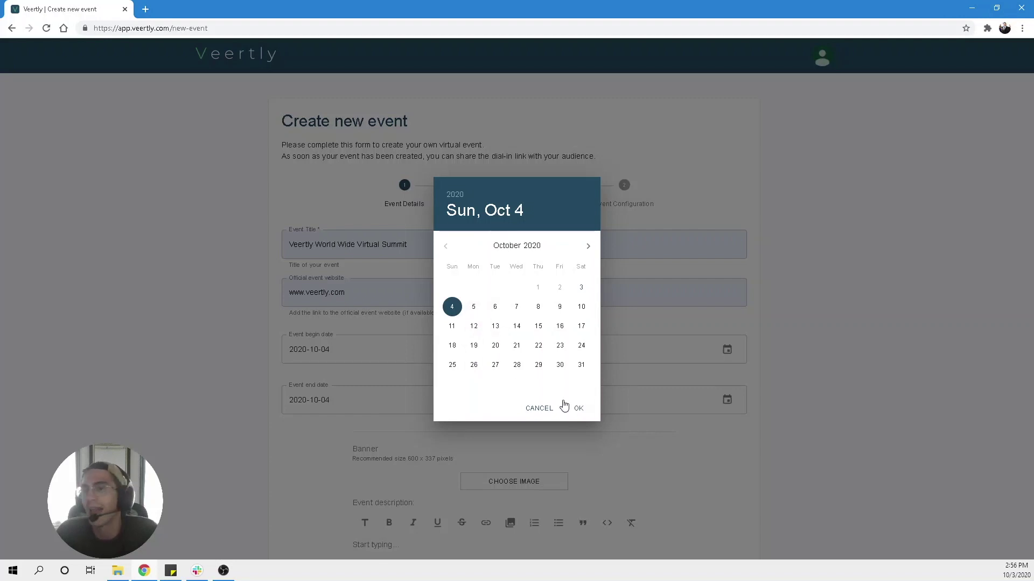
{"action": "left_click", "coordinate": [579, 409]}
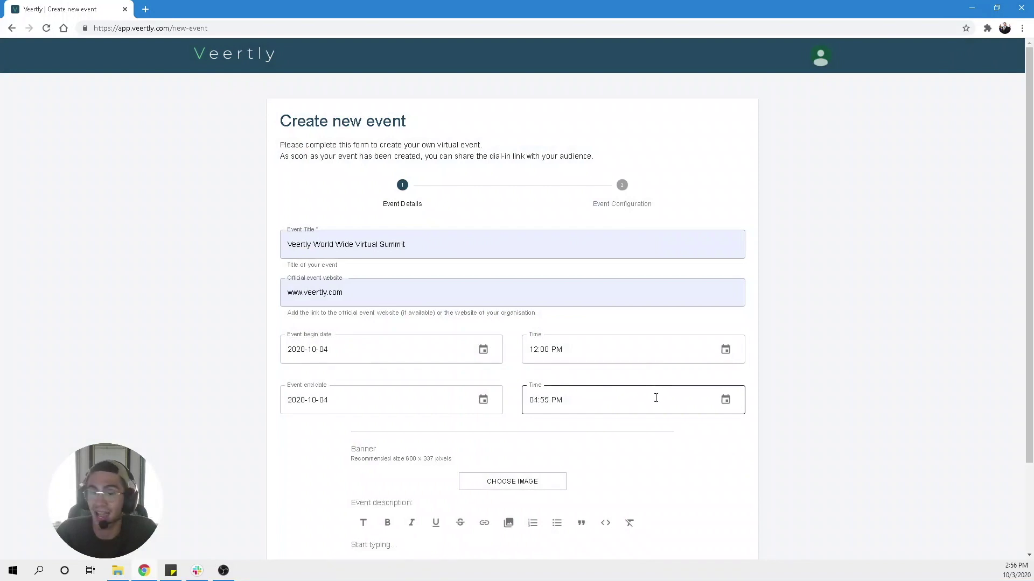
{"action": "left_click", "coordinate": [726, 402]}
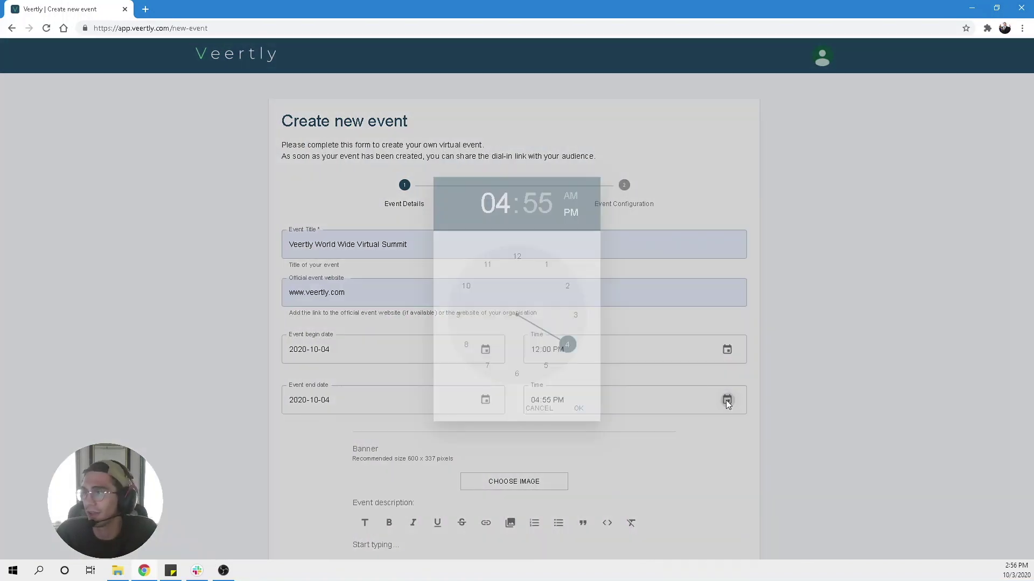
{"action": "left_click", "coordinate": [465, 350]}
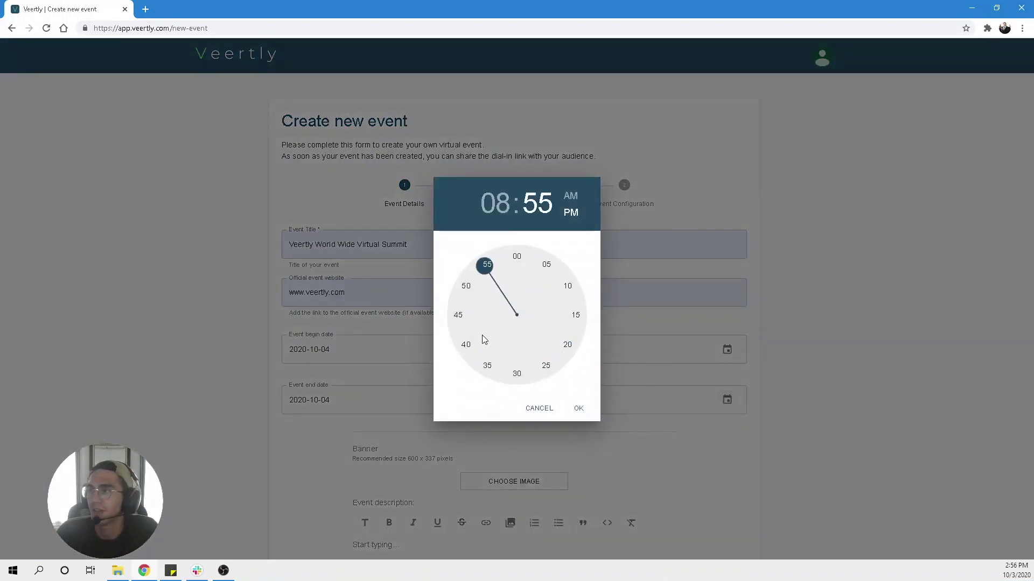
{"action": "left_click", "coordinate": [512, 257]}
{"action": "left_click", "coordinate": [514, 257]}
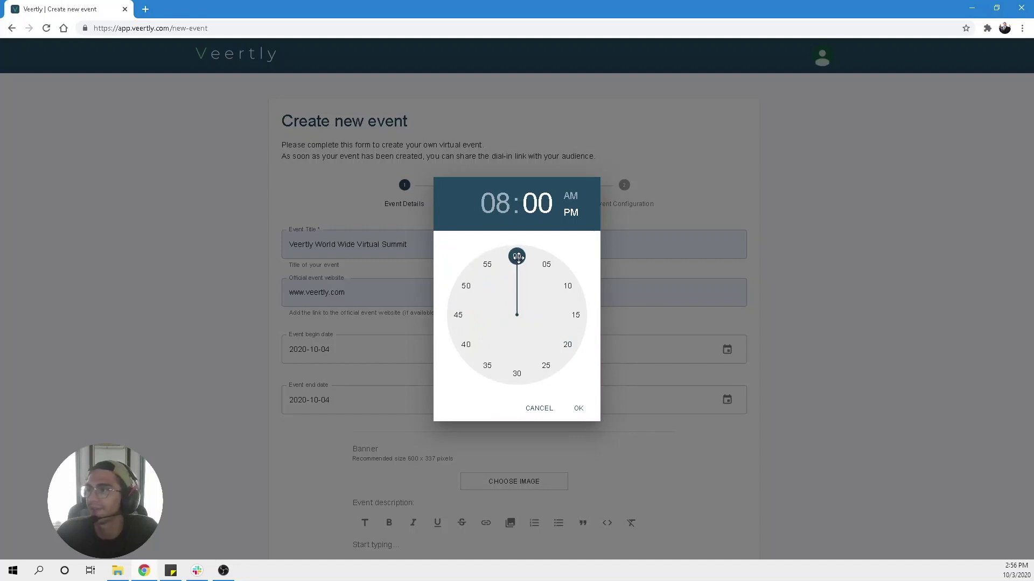
{"action": "left_click", "coordinate": [578, 409]}
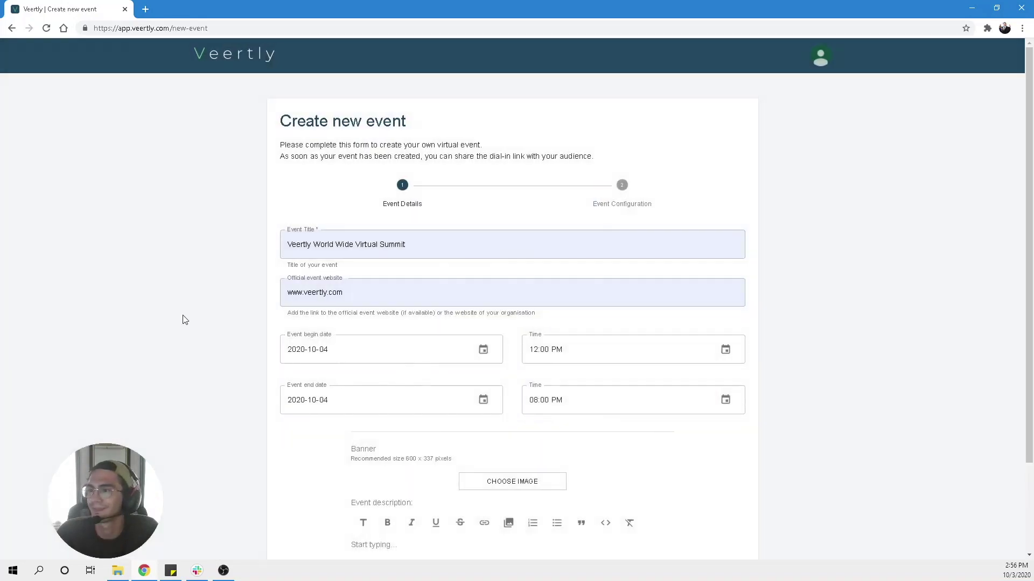
{"action": "scroll", "coordinate": [185, 320], "scroll_direction": "down", "scroll_amount": 3}
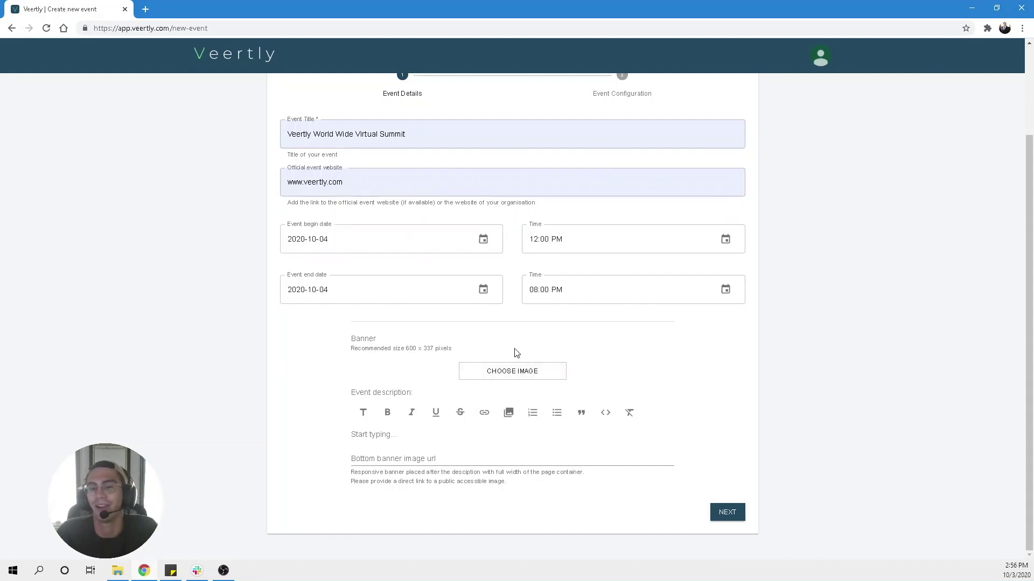
- Upload DefaultEventBanner.png as the event's banner image
{"action": "left_click", "coordinate": [522, 370]}
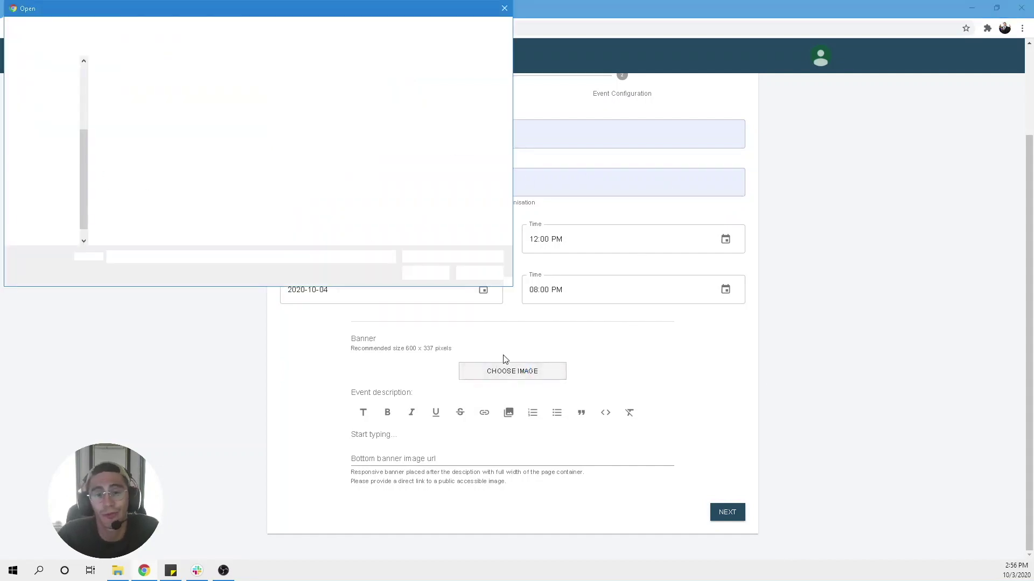
{"action": "left_click", "coordinate": [192, 116]}
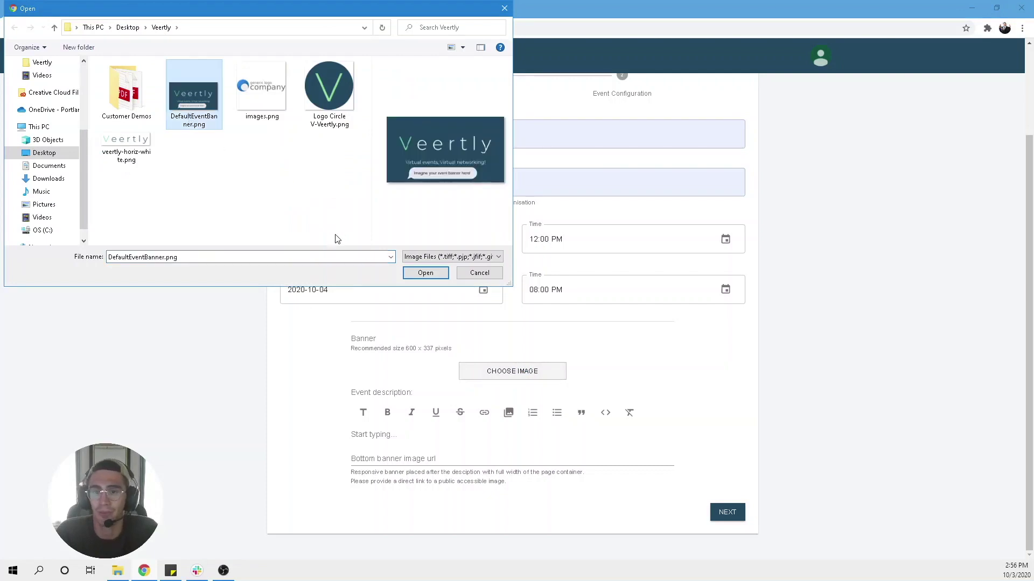
{"action": "left_click", "coordinate": [425, 277]}
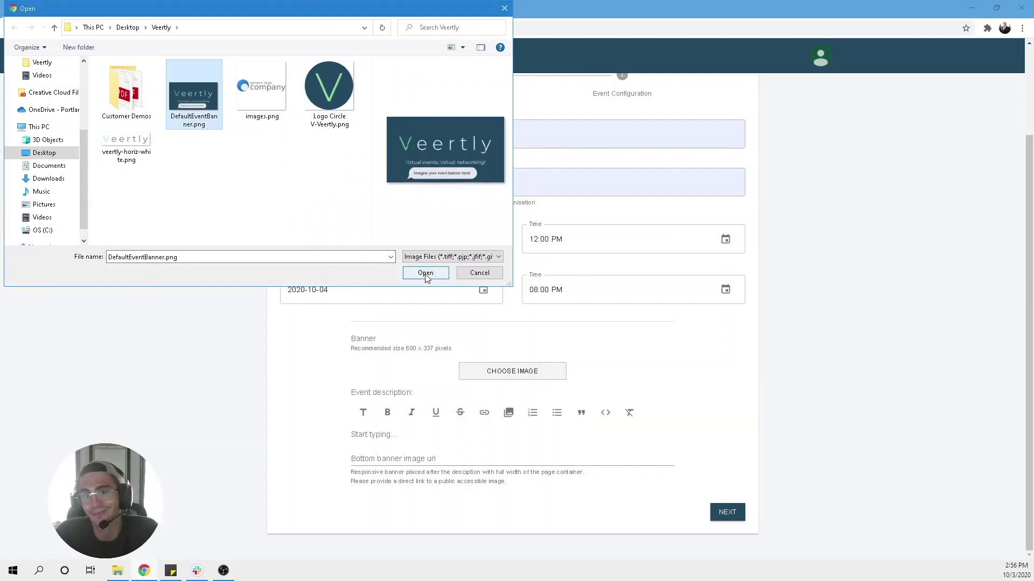
{"action": "scroll", "coordinate": [412, 360], "scroll_direction": "down", "scroll_amount": 3}
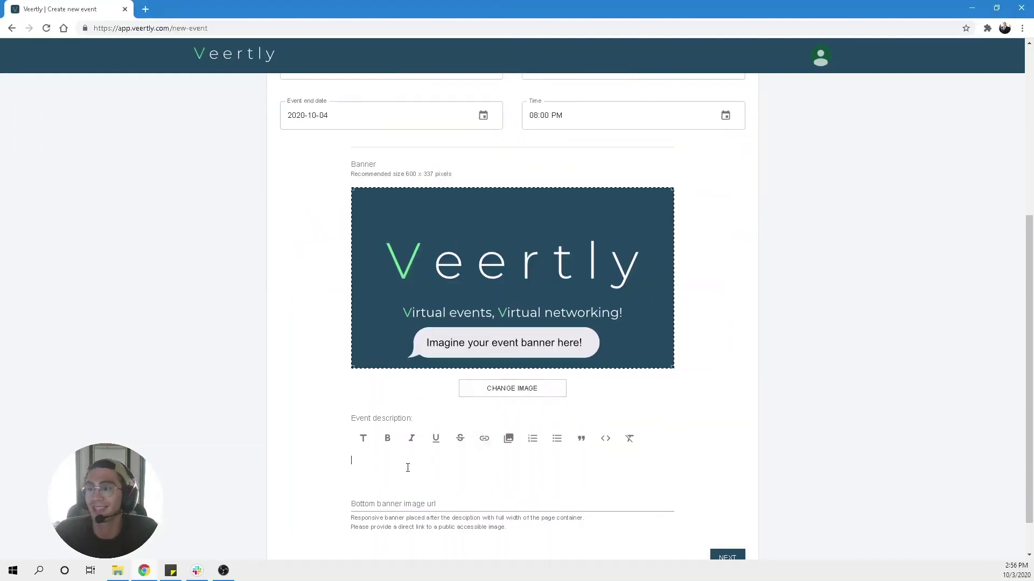
- Paste the full Veertly platform description from clipboard history into the Event description
{"action": "left_click", "coordinate": [408, 467]}
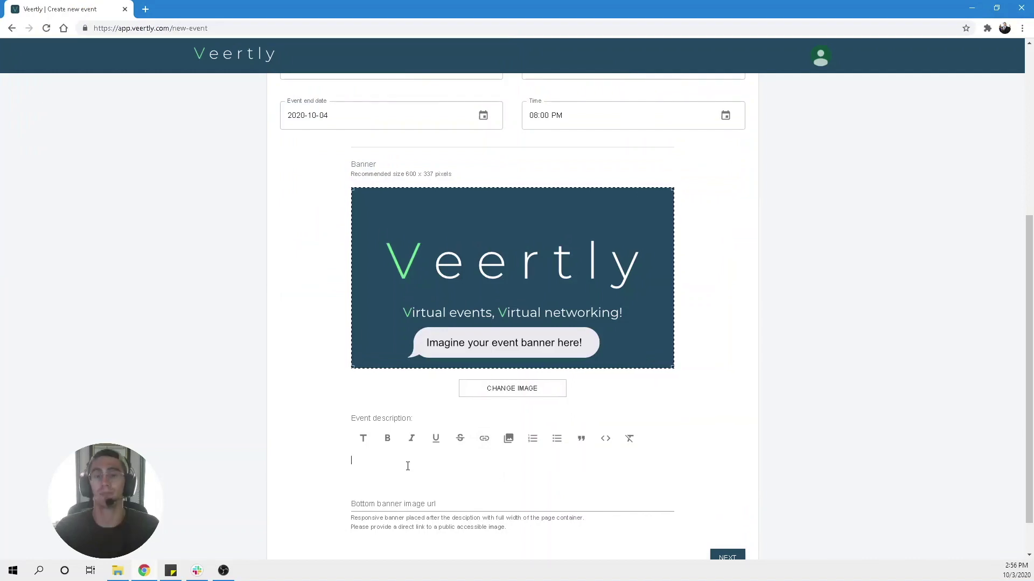
{"action": "key", "text": "super+v"}
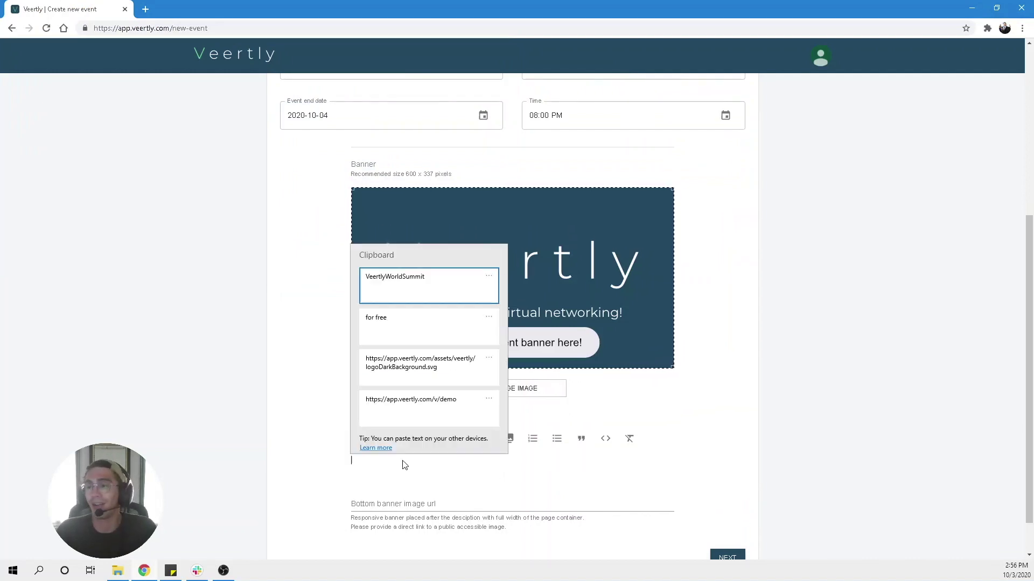
{"action": "scroll", "coordinate": [435, 369], "scroll_direction": "down", "scroll_amount": 3}
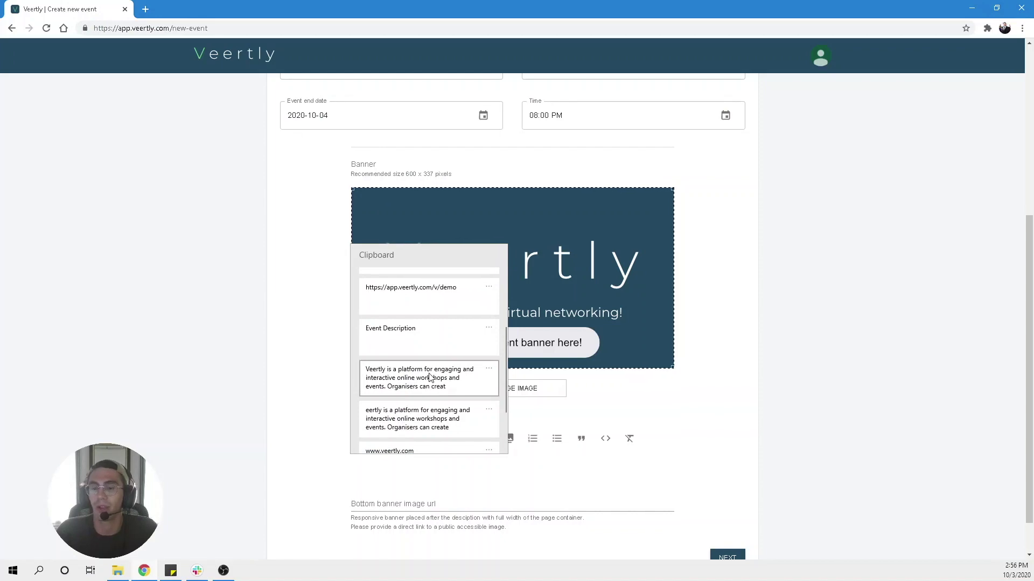
{"action": "left_click", "coordinate": [429, 376]}
{"action": "scroll", "coordinate": [208, 339], "scroll_direction": "down", "scroll_amount": 5}
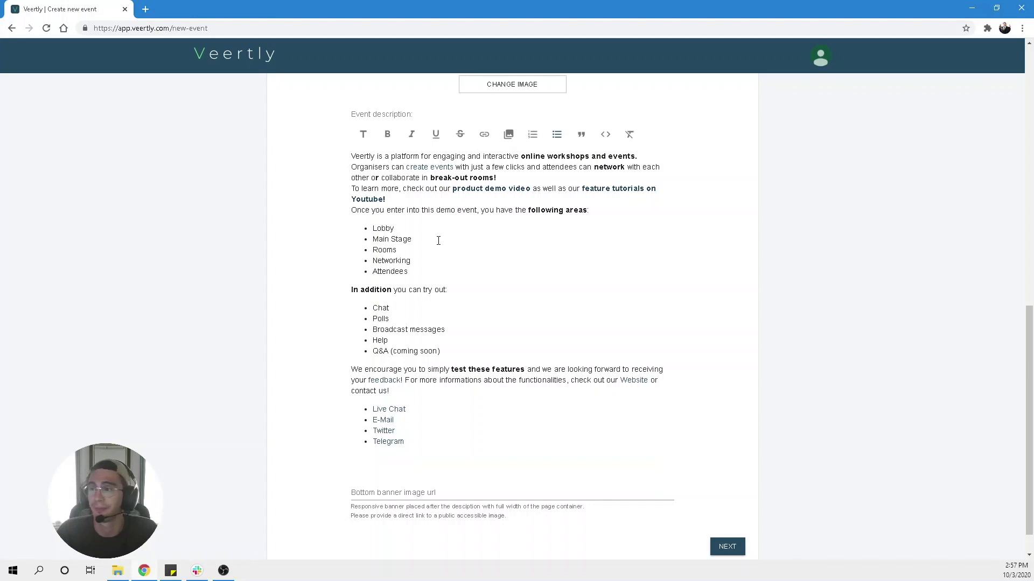
{"action": "scroll", "coordinate": [438, 241], "scroll_direction": "down", "scroll_amount": 1}
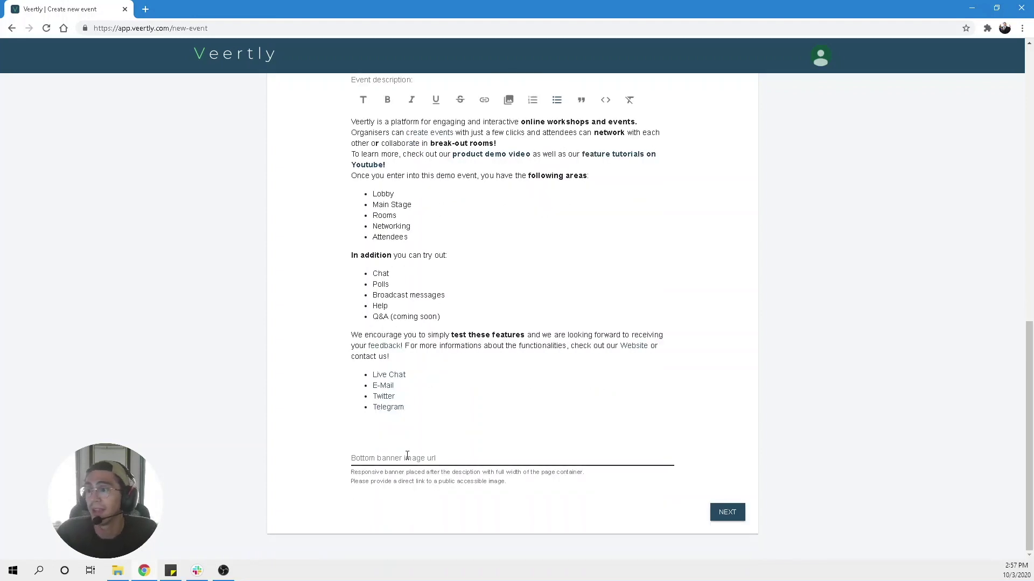
- Paste the logoDarkBackground.svg URL as the bottom banner image, then continue with NEXT
{"action": "left_click", "coordinate": [410, 459]}
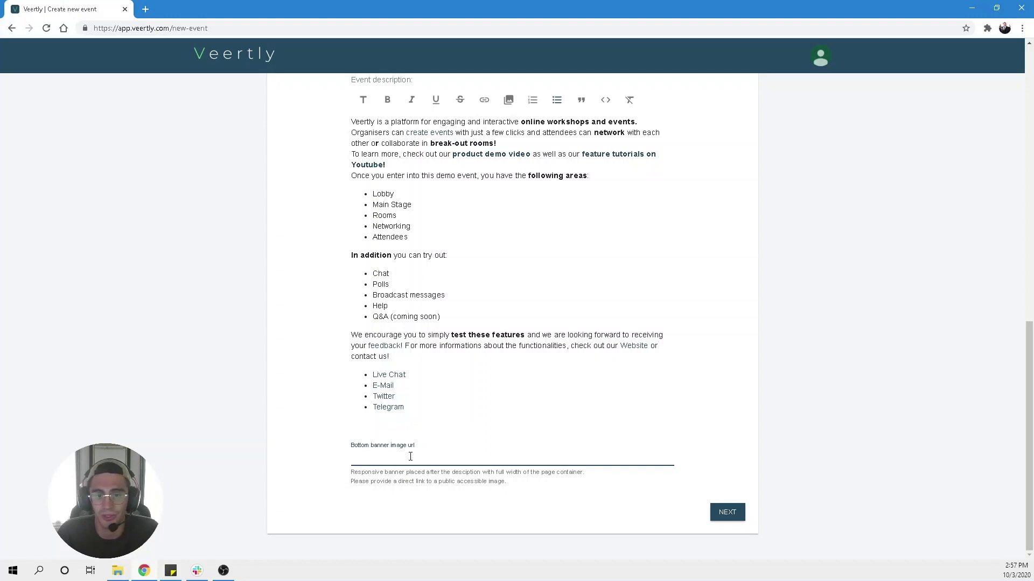
{"action": "key", "text": "super+v"}
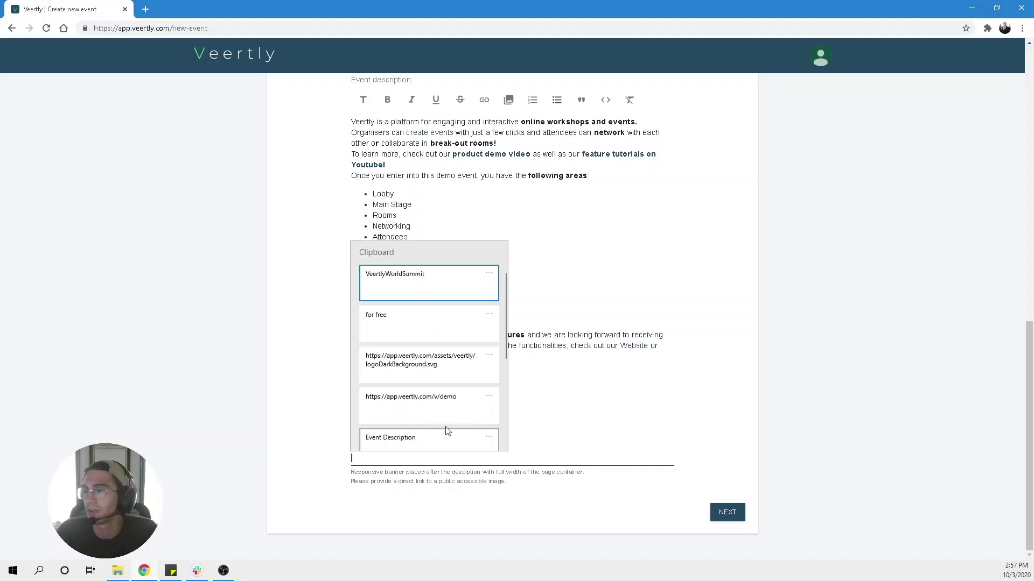
{"action": "scroll", "coordinate": [437, 363], "scroll_direction": "down", "scroll_amount": 3}
{"action": "scroll", "coordinate": [436, 364], "scroll_direction": "down", "scroll_amount": 2}
{"action": "scroll", "coordinate": [433, 372], "scroll_direction": "up", "scroll_amount": 5}
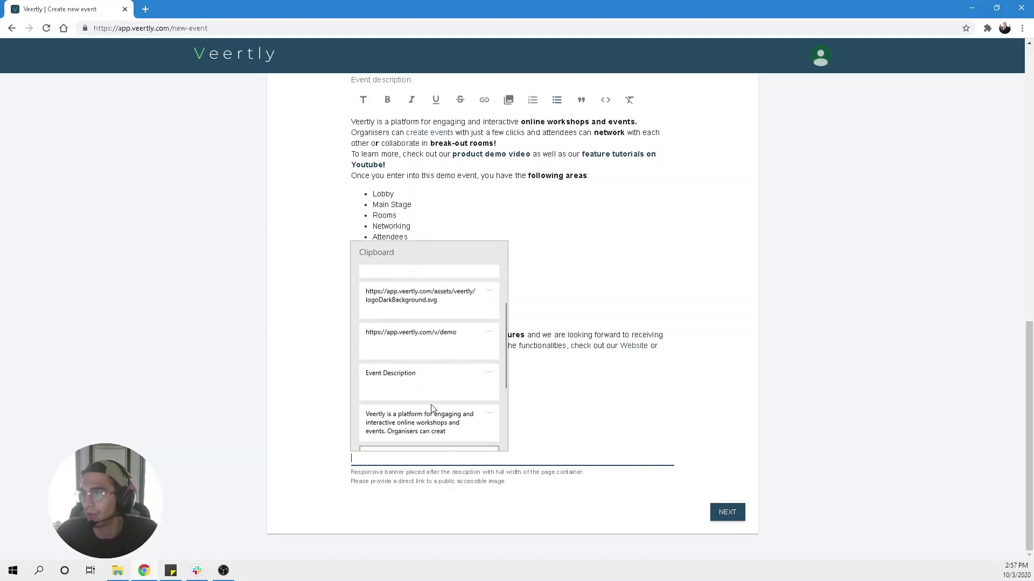
{"action": "left_click", "coordinate": [430, 366]}
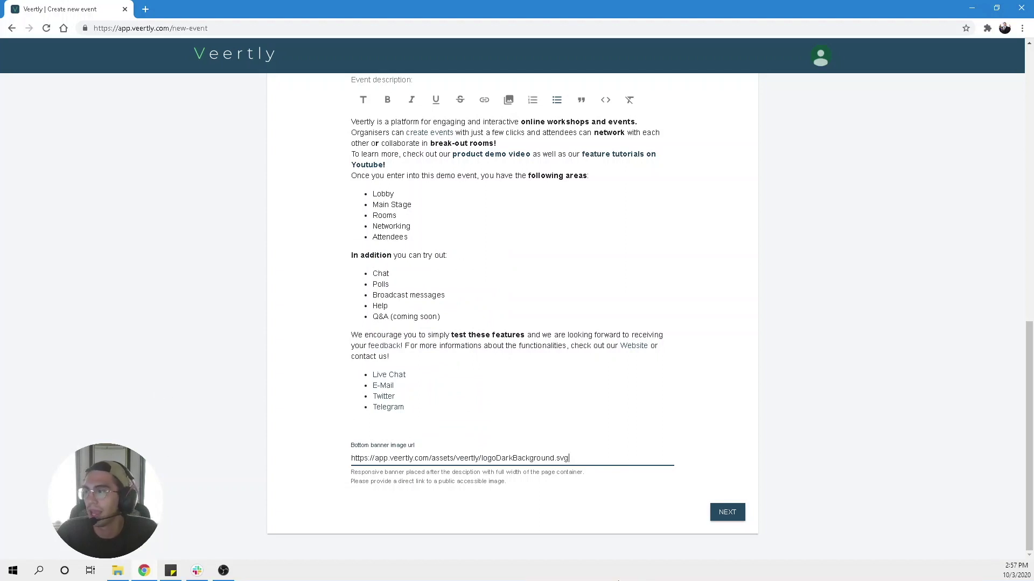
{"action": "left_click", "coordinate": [728, 512]}
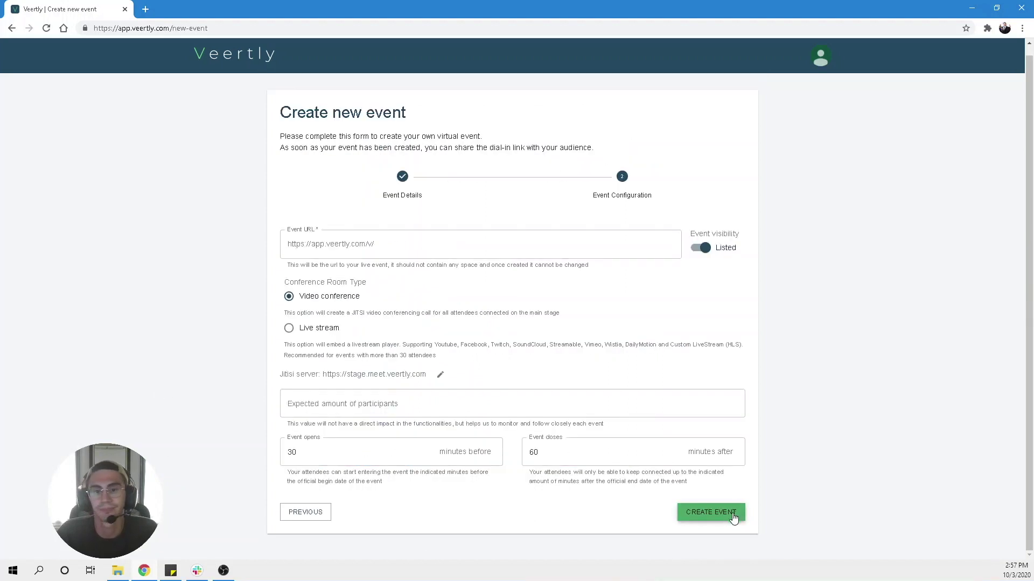
- Set the event URL to VeertlyWorldWidevirtualsummit using the autofill suggestion plus 'virtualsummit'
{"action": "left_click", "coordinate": [401, 244]}
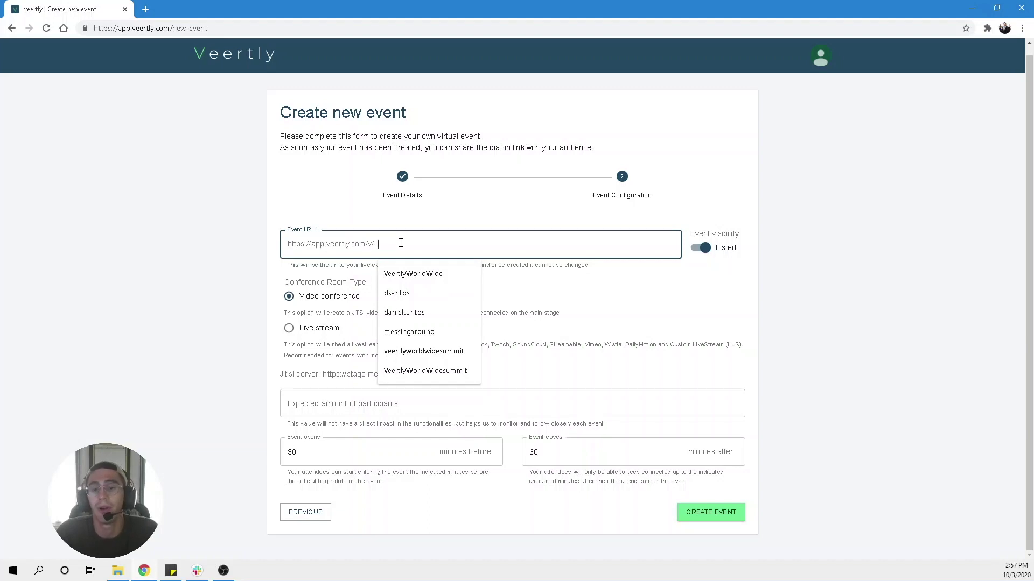
{"action": "left_click", "coordinate": [414, 273]}
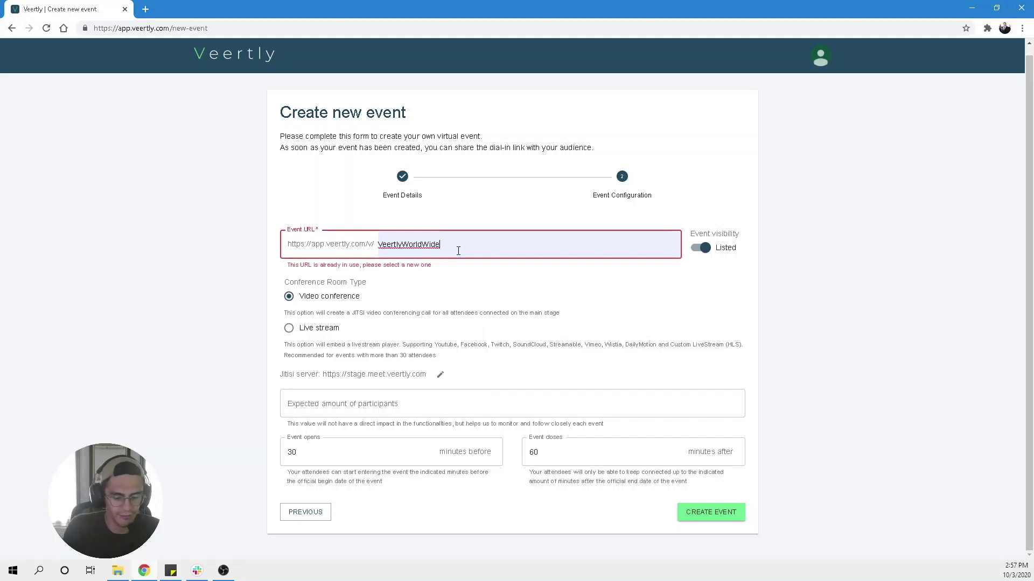
{"action": "type", "text": "virt"}
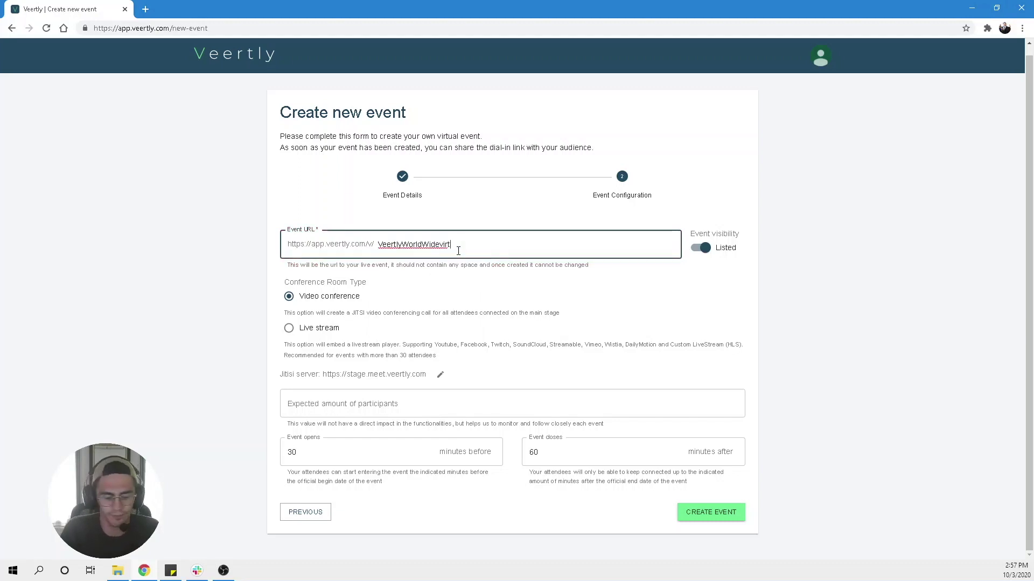
{"action": "type", "text": "ualsummit"}
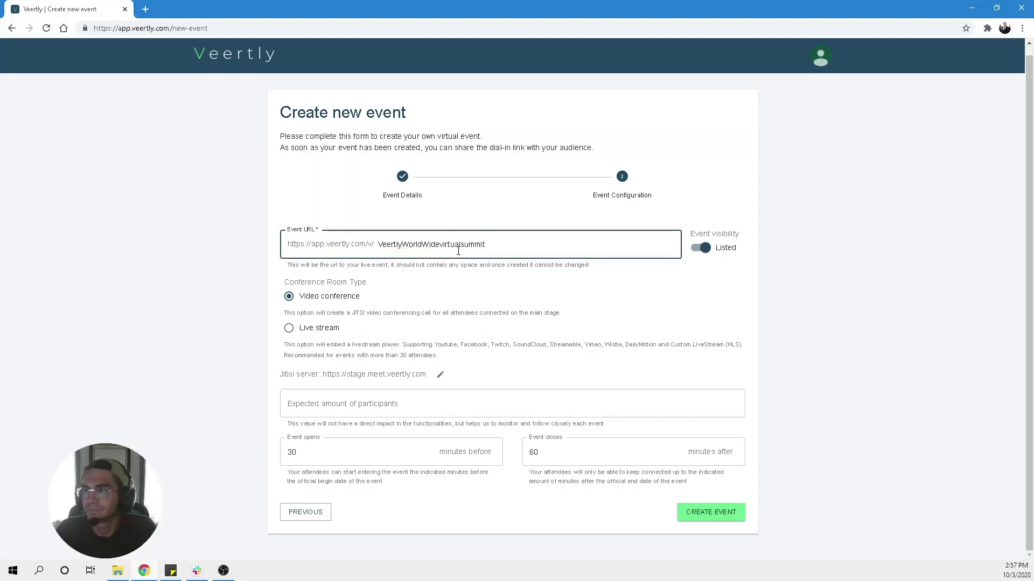
{"action": "left_click", "coordinate": [445, 294]}
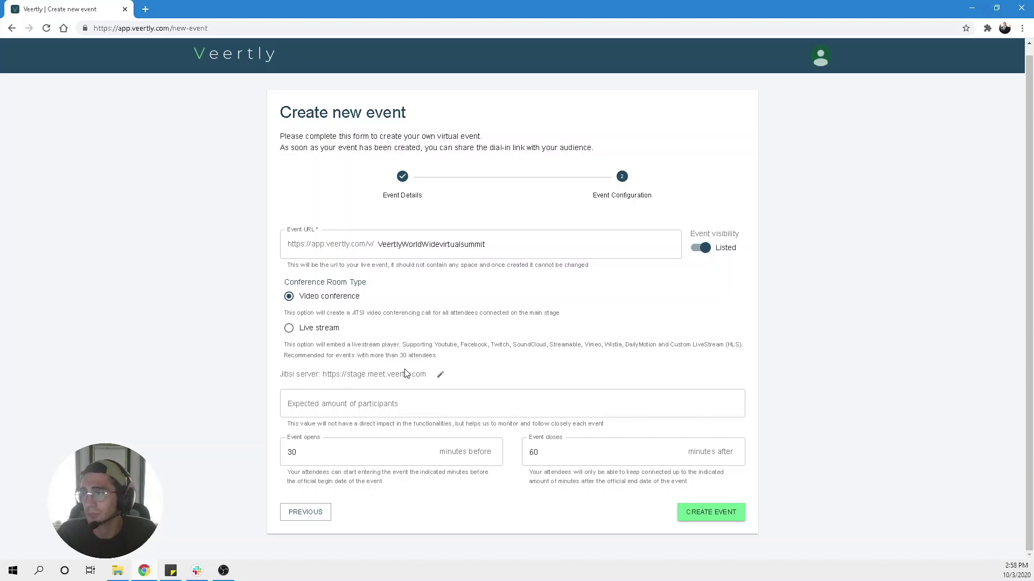
{"action": "left_click", "coordinate": [509, 397]}
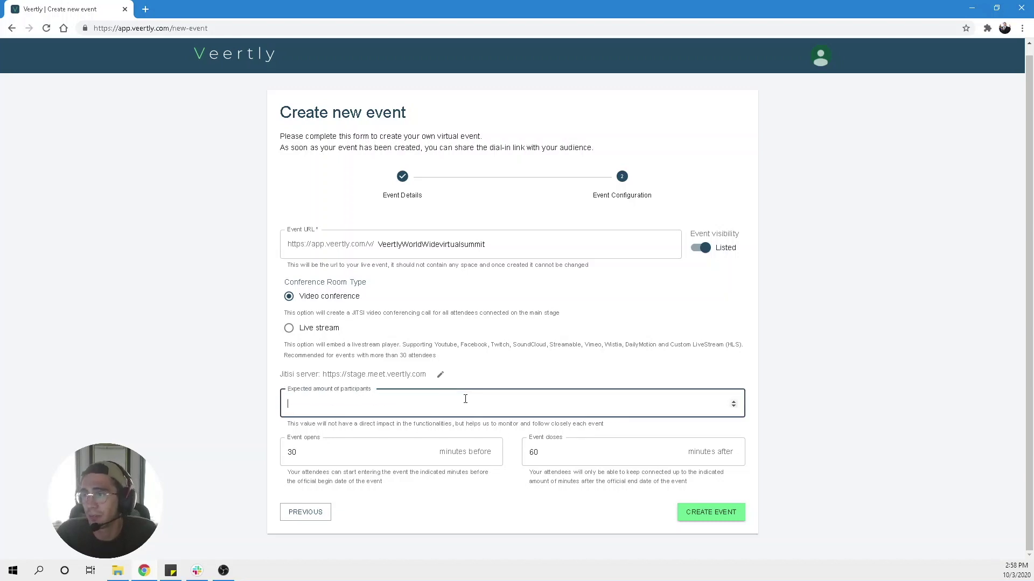
- Enter 1000 expected participants, keep the 30/60-minute open and close windows, and create the event
{"action": "type", "text": "1000"}
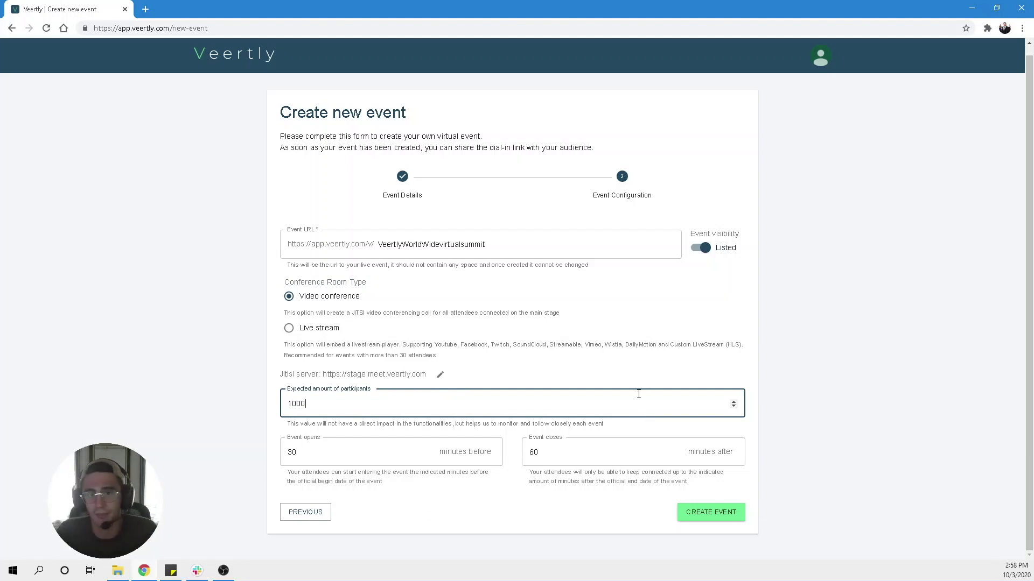
{"action": "left_click", "coordinate": [341, 458]}
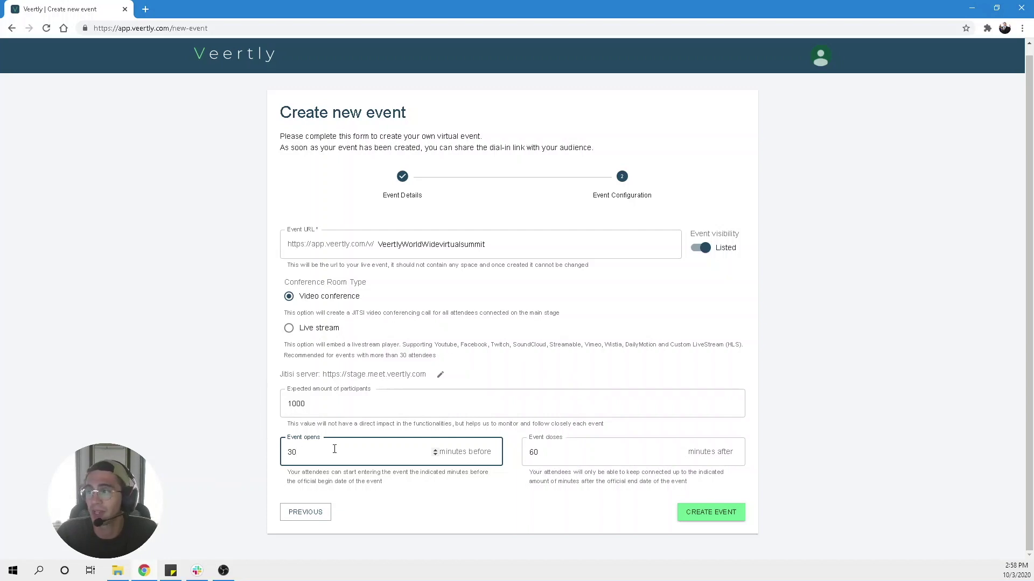
{"action": "left_click_drag", "start_coordinate": [334, 453], "coordinate": [271, 456]}
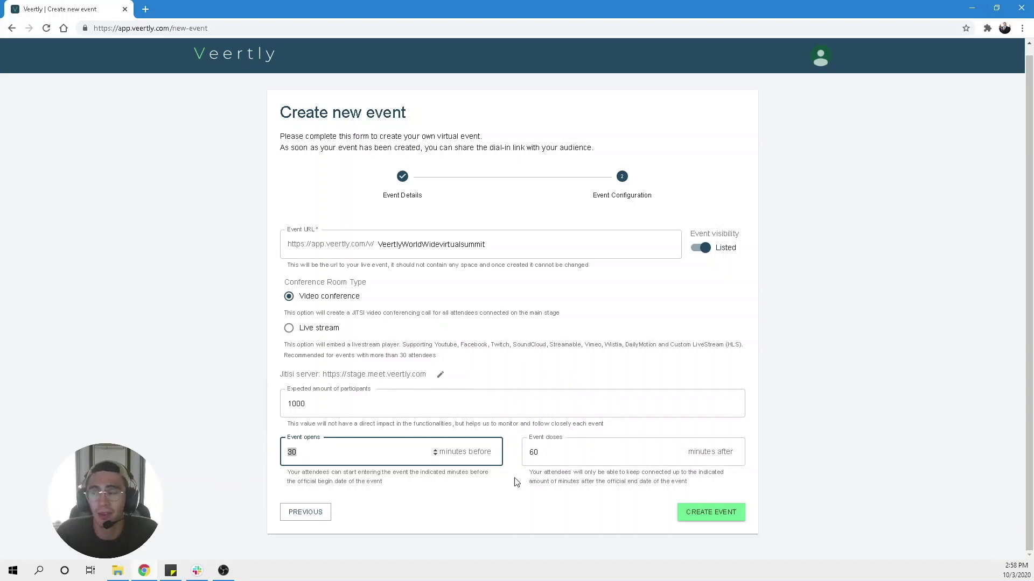
{"action": "left_click_drag", "start_coordinate": [565, 453], "coordinate": [517, 456]}
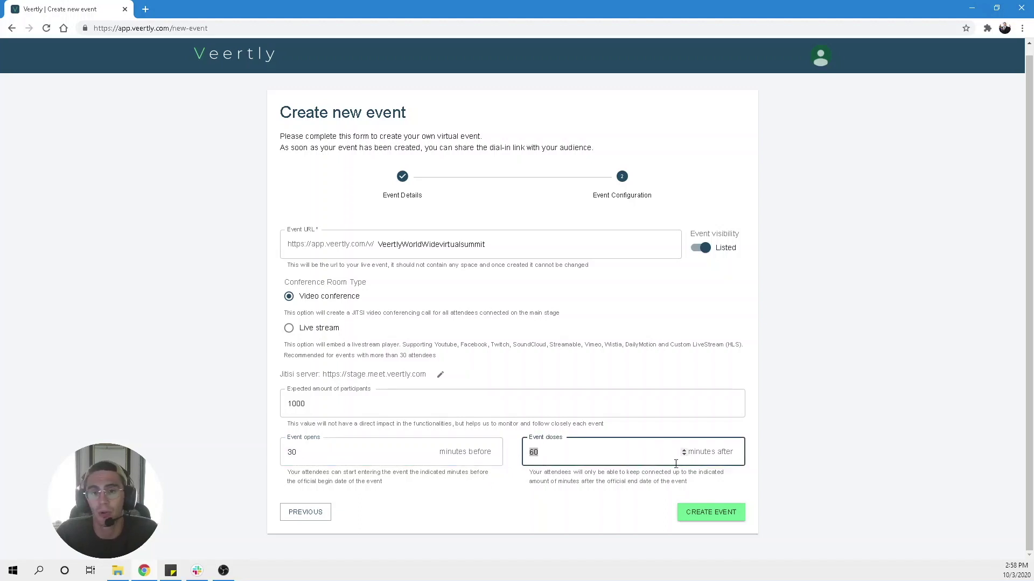
{"action": "left_click", "coordinate": [694, 514]}
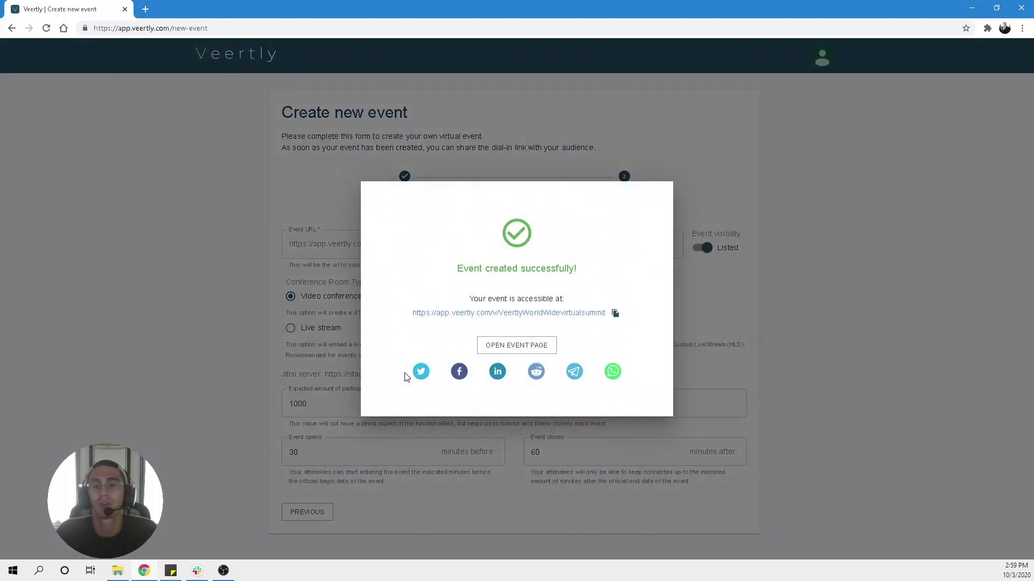
- Open the live landing page for Veertly World Wide Virtual Summit from the success dialog
{"action": "left_click", "coordinate": [535, 346]}
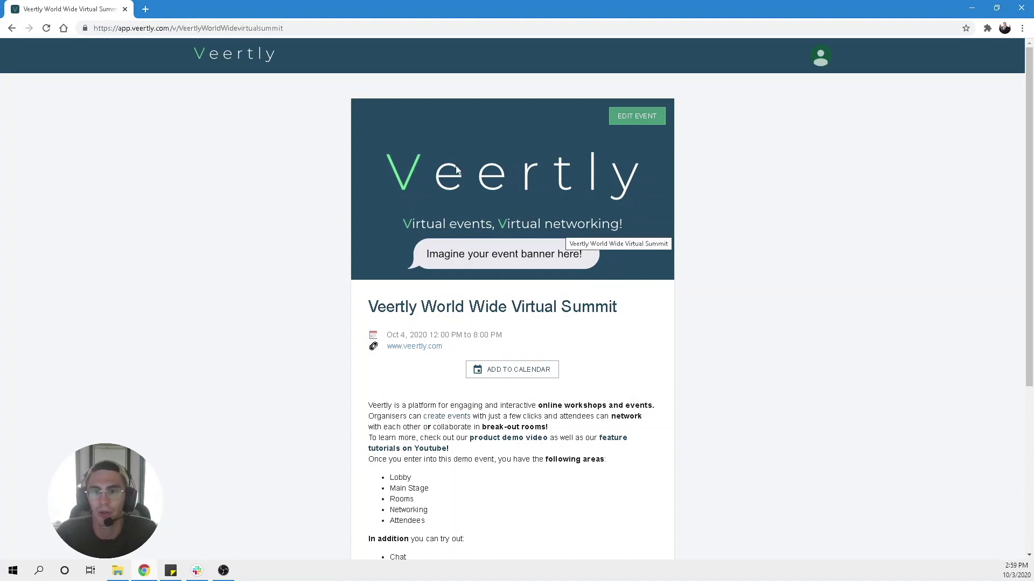
{"action": "scroll", "coordinate": [508, 224], "scroll_direction": "down", "scroll_amount": 1}
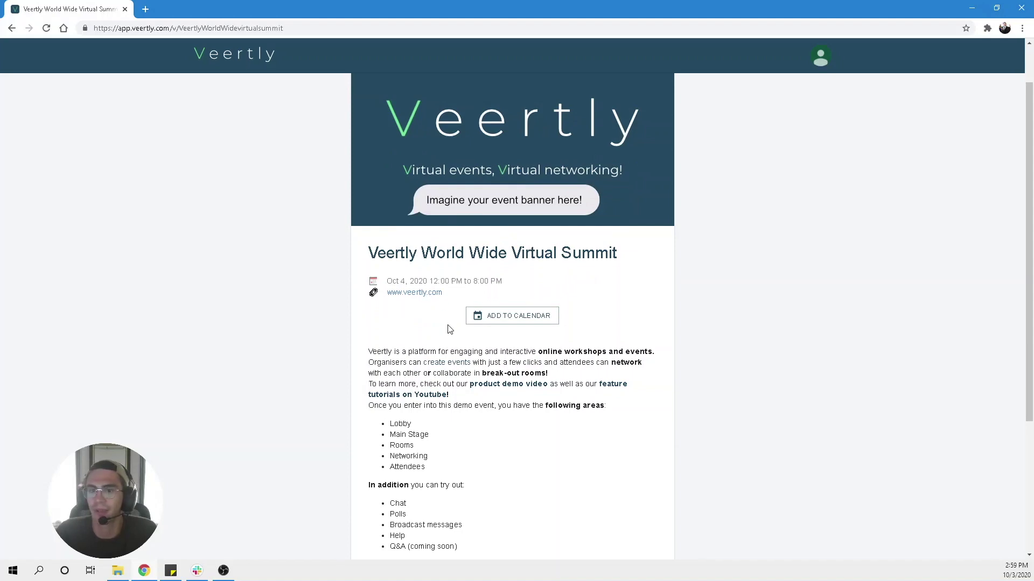
{"action": "scroll", "coordinate": [487, 387], "scroll_direction": "down", "scroll_amount": 3}
{"action": "scroll", "coordinate": [388, 521], "scroll_direction": "down", "scroll_amount": 1}
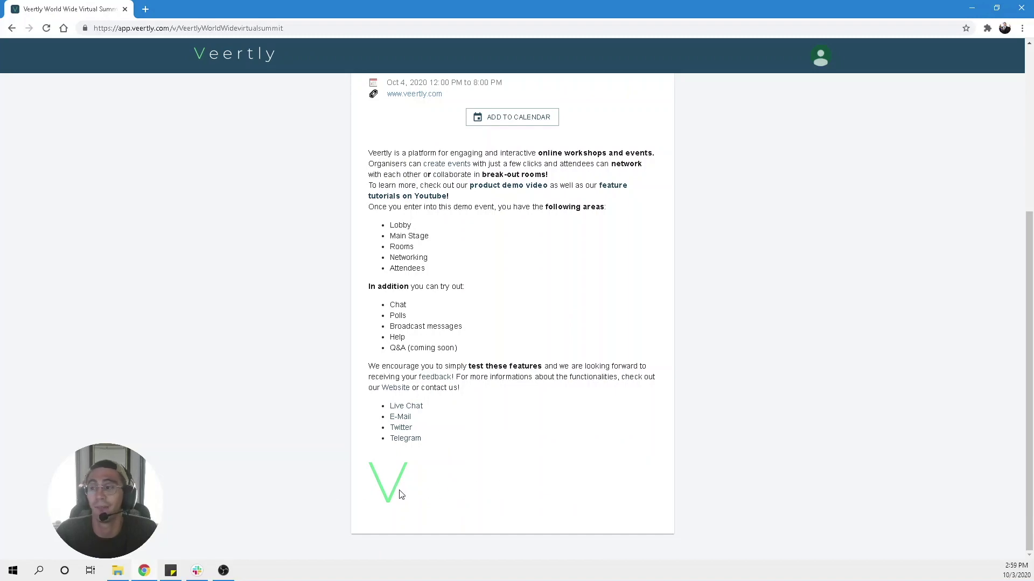
{"action": "scroll", "coordinate": [401, 494], "scroll_direction": "up", "scroll_amount": 5}
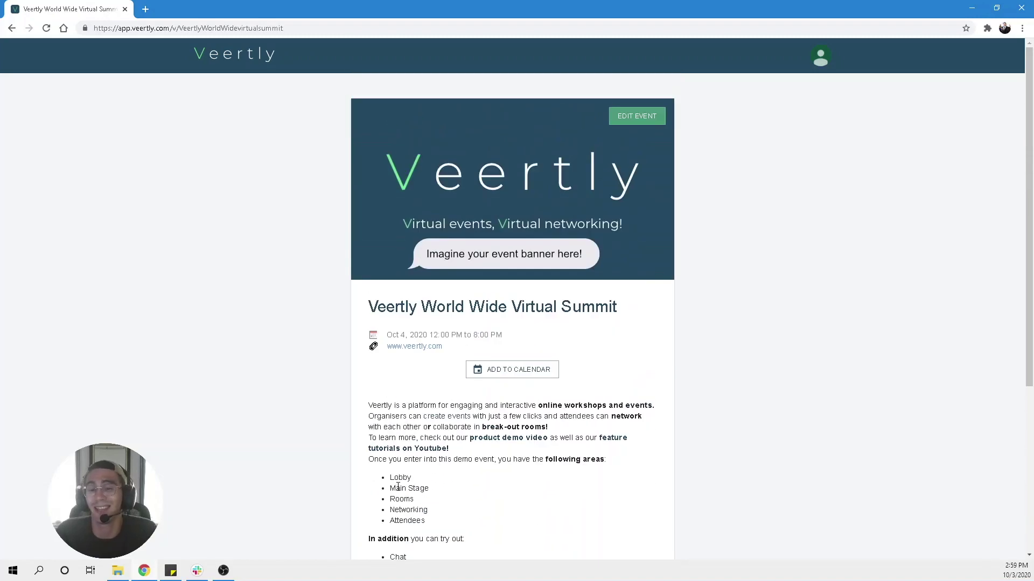